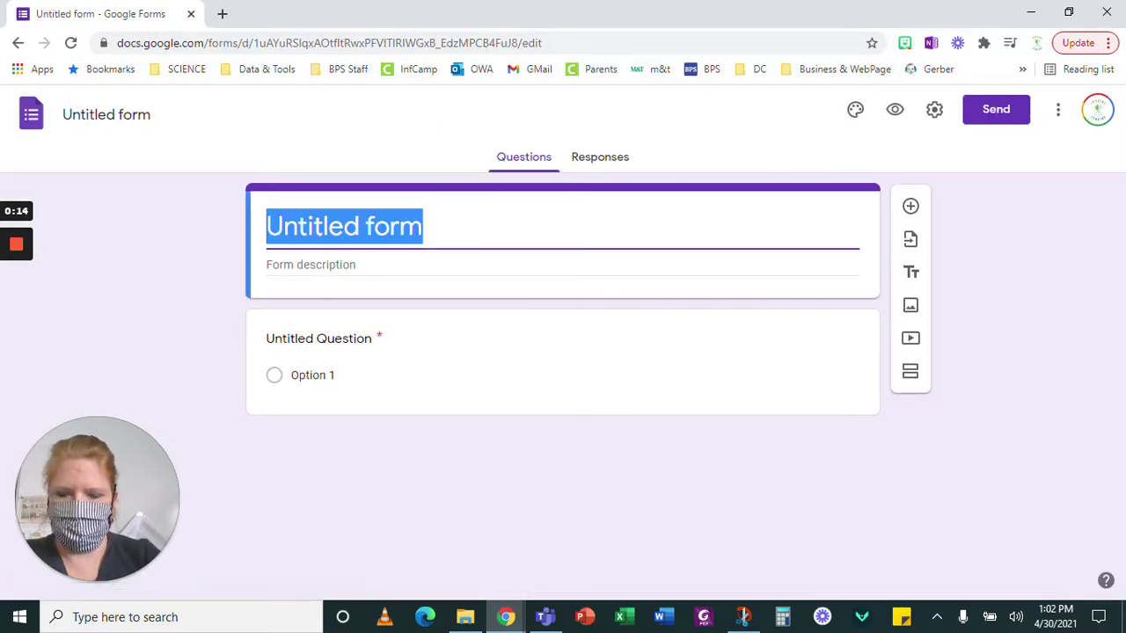
# Title the form "Missing Work Form".
pyautogui.write('Missing ')
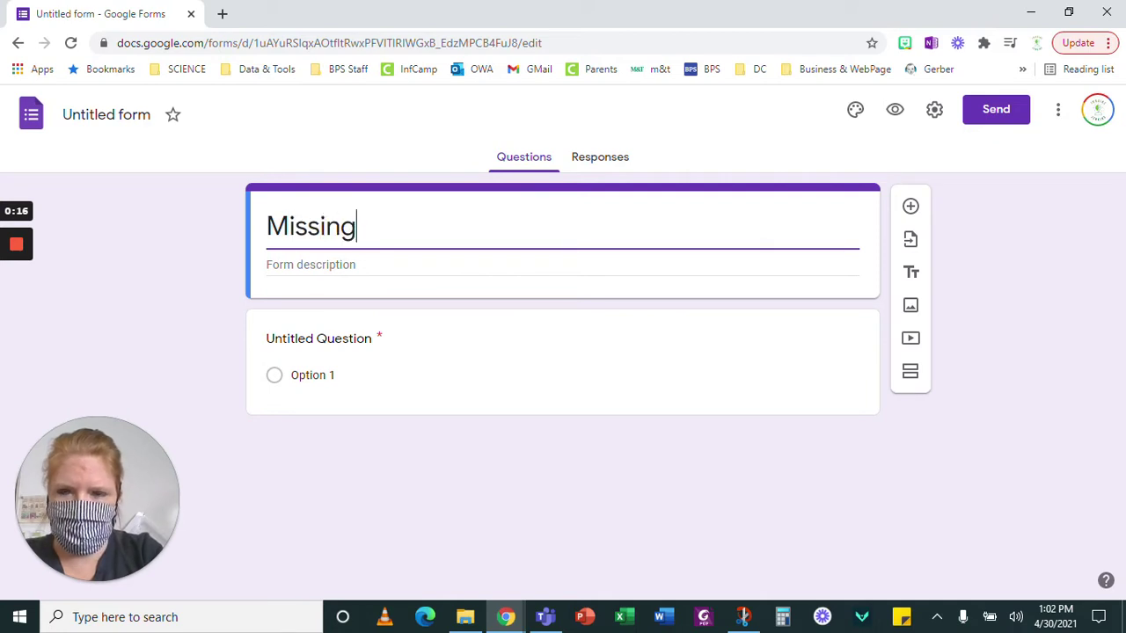
pyautogui.write('Work')
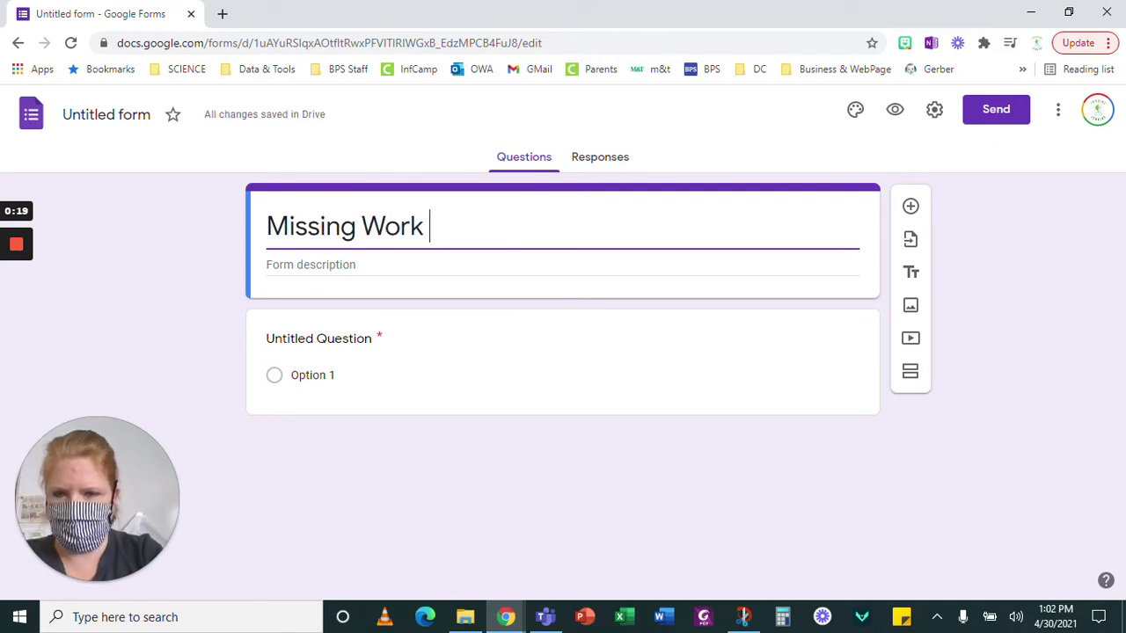
pyautogui.write(' Form')
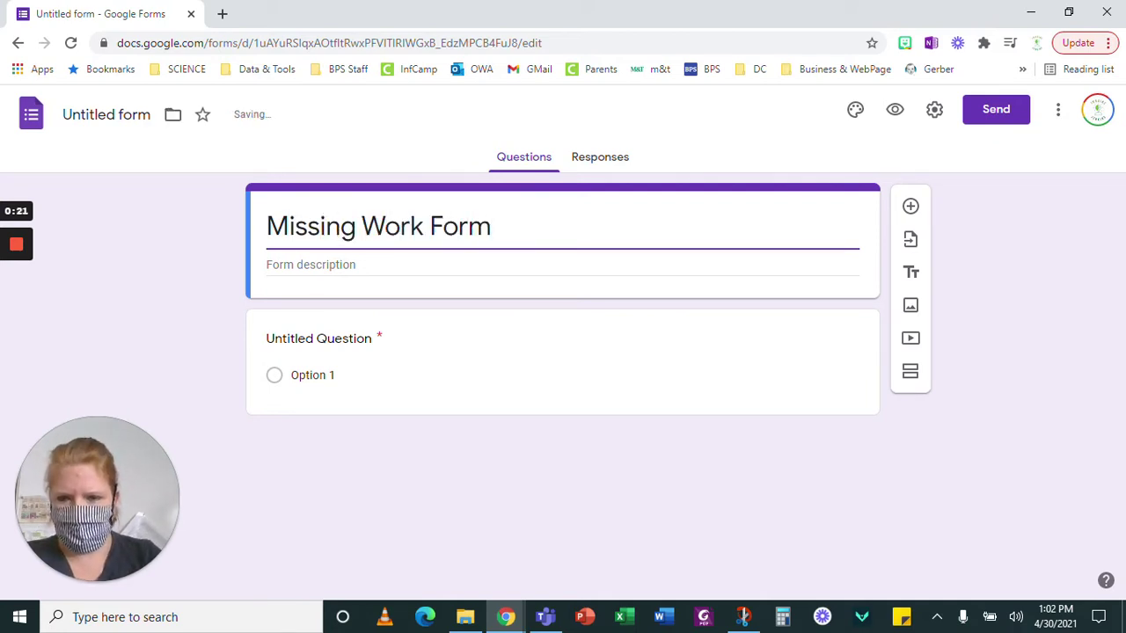
# Enter "Last Name" as the first option of the untitled question, then move that text into the question title.
pyautogui.click(312, 374)
pyautogui.write('La')
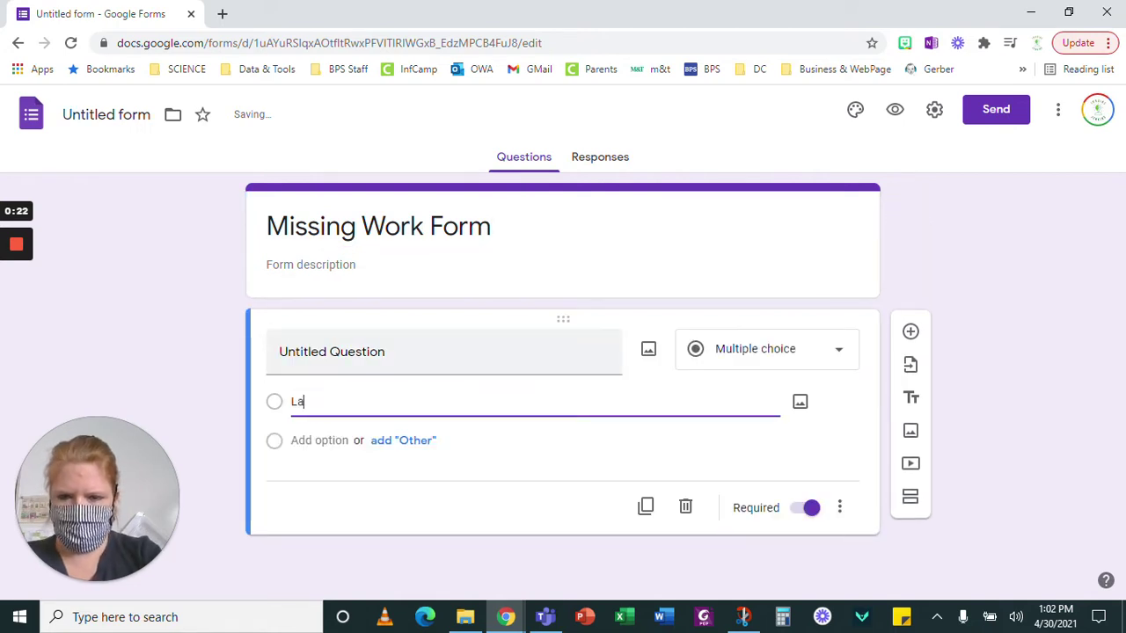
pyautogui.write('st Name')
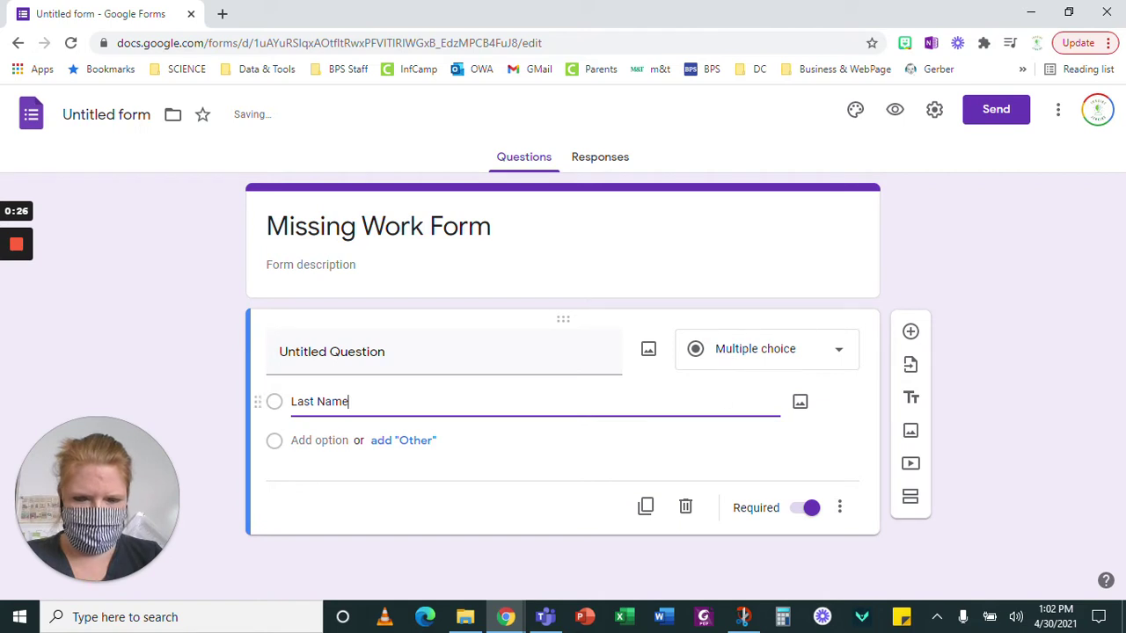
pyautogui.moveTo(350, 403); pyautogui.dragTo(288, 413)
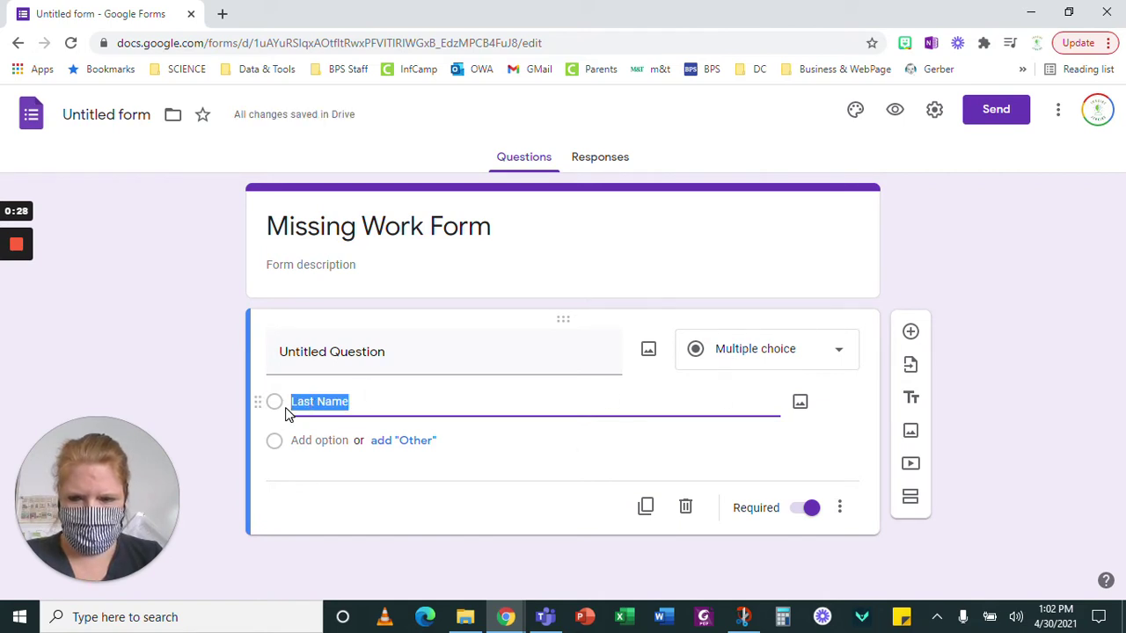
pyautogui.hotkey('ctrl', 'x')
pyautogui.click(355, 349)
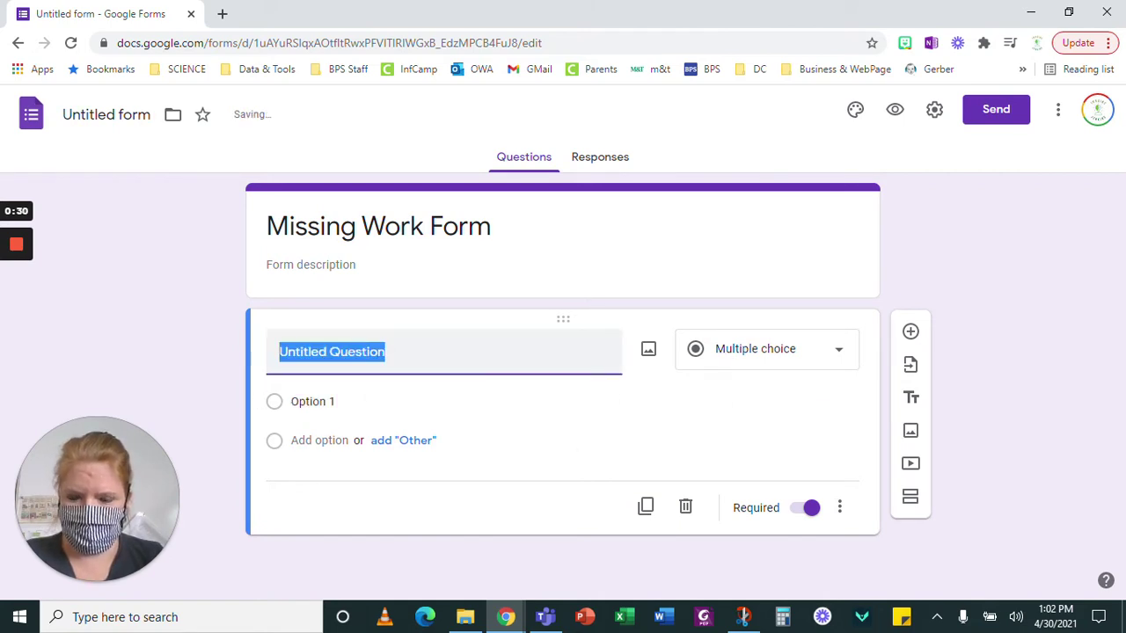
pyautogui.hotkey('ctrl', 'v')
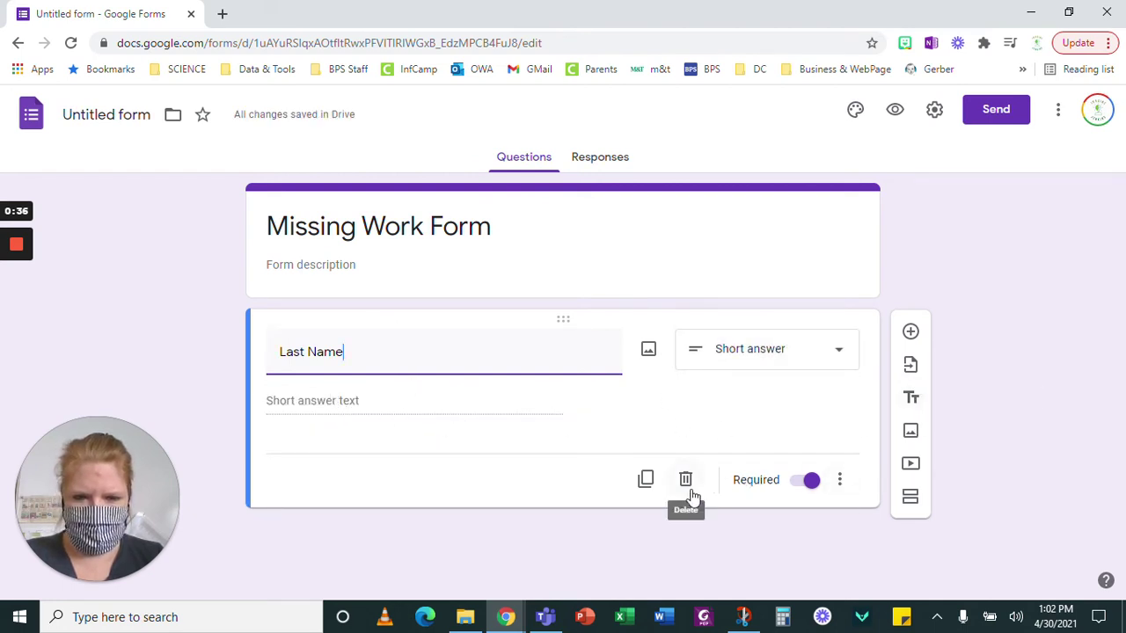
# Duplicate the Last Name question and retitle the copy "Preferred First Name".
pyautogui.click(646, 480)
pyautogui.click(285, 475)
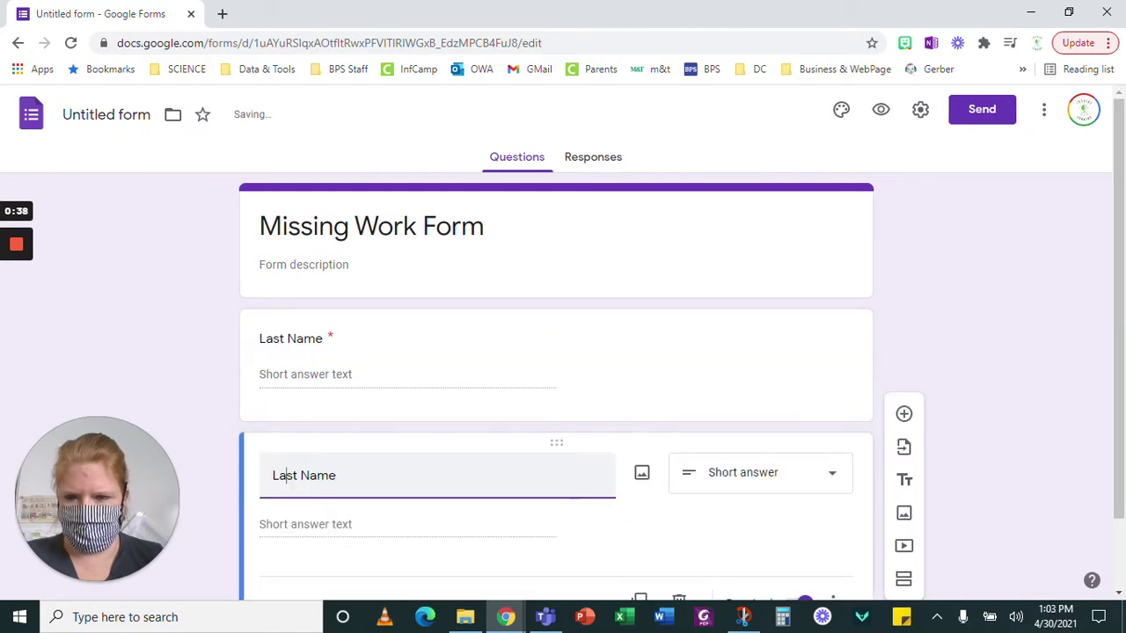
pyautogui.doubleClick(285, 475)
pyautogui.write('Pref')
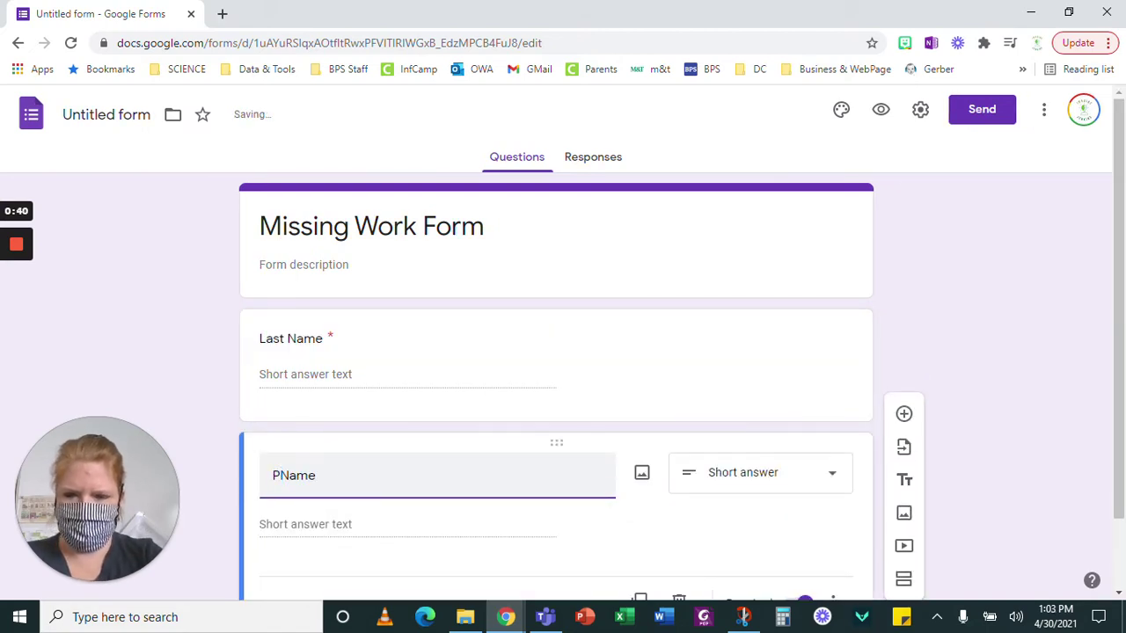
pyautogui.write('erred Fir')
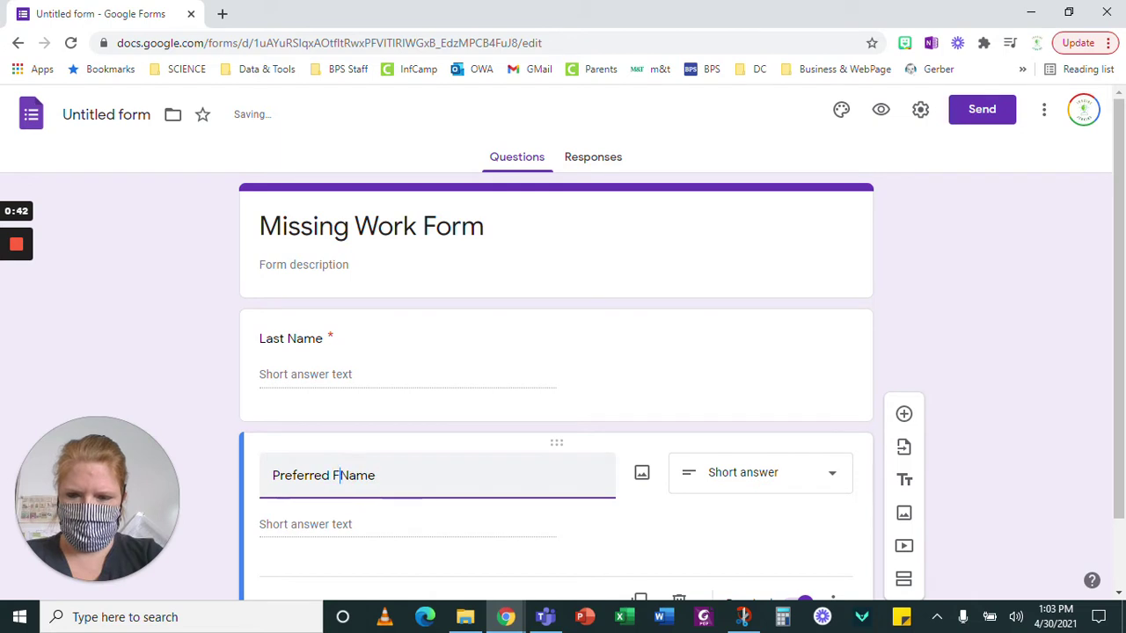
pyautogui.write('st')
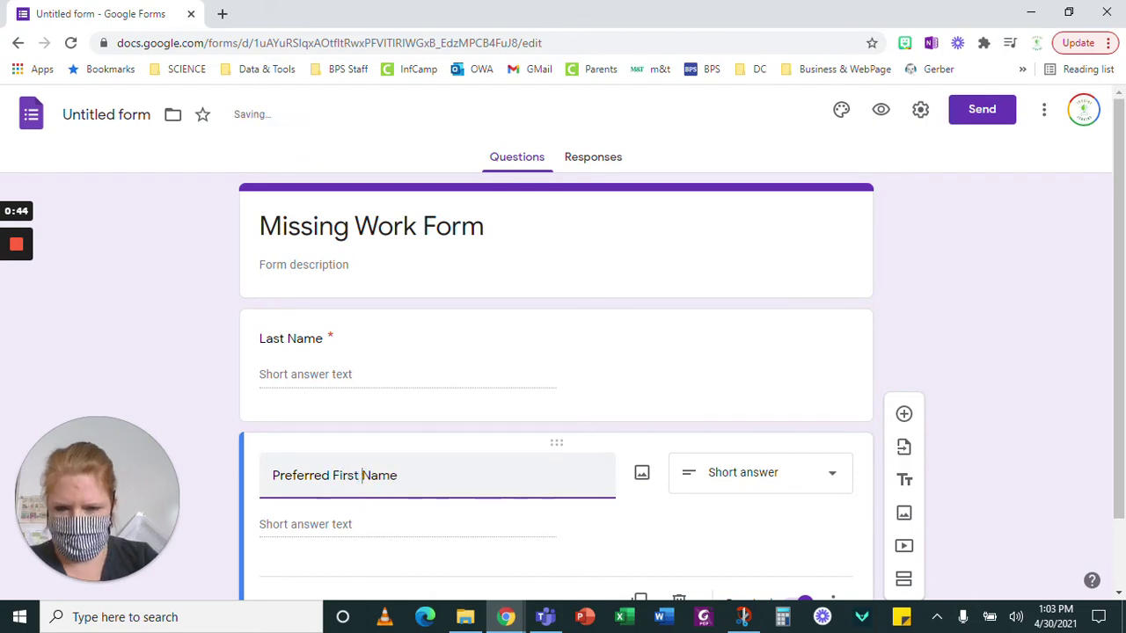
# Add a new question below Preferred First Name titled "Class Period".
pyautogui.scroll(-1, 690, 450)
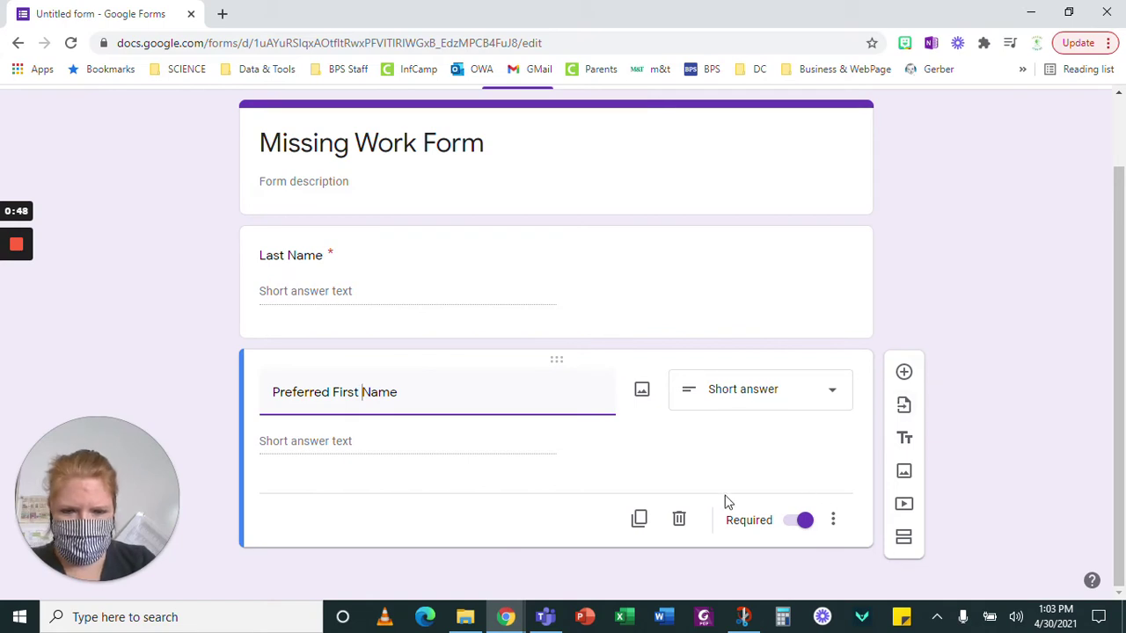
pyautogui.click(903, 372)
pyautogui.write('Clas')
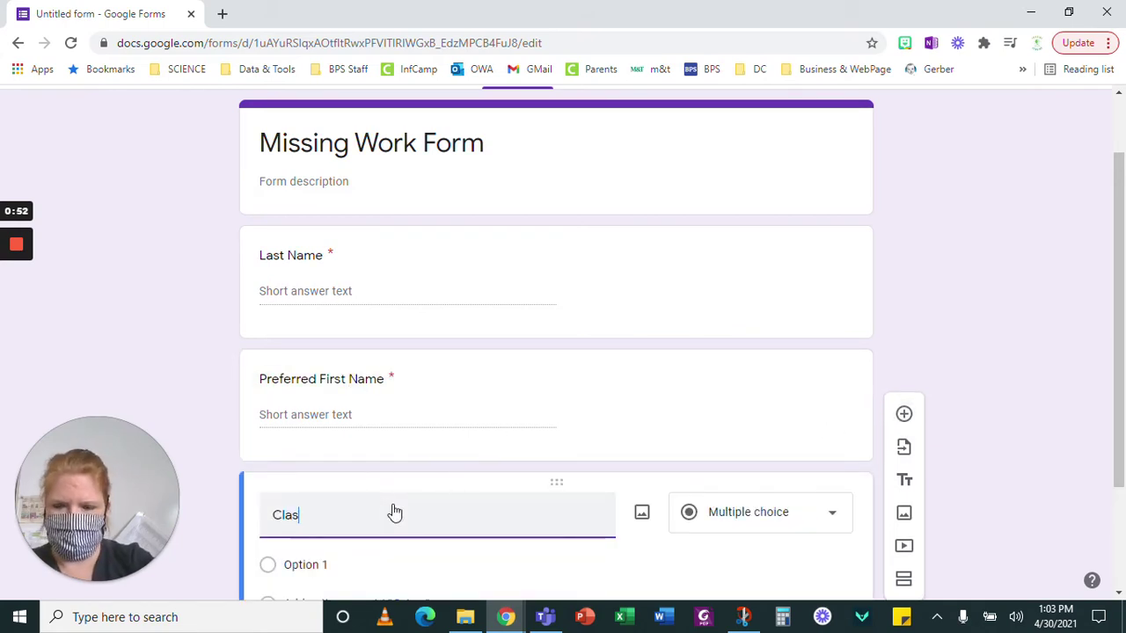
pyautogui.write('s Period')
# Give the Class Period question the answer options 1, 3, 5, 6 and 8.
pyautogui.scroll(-1, 713, 500)
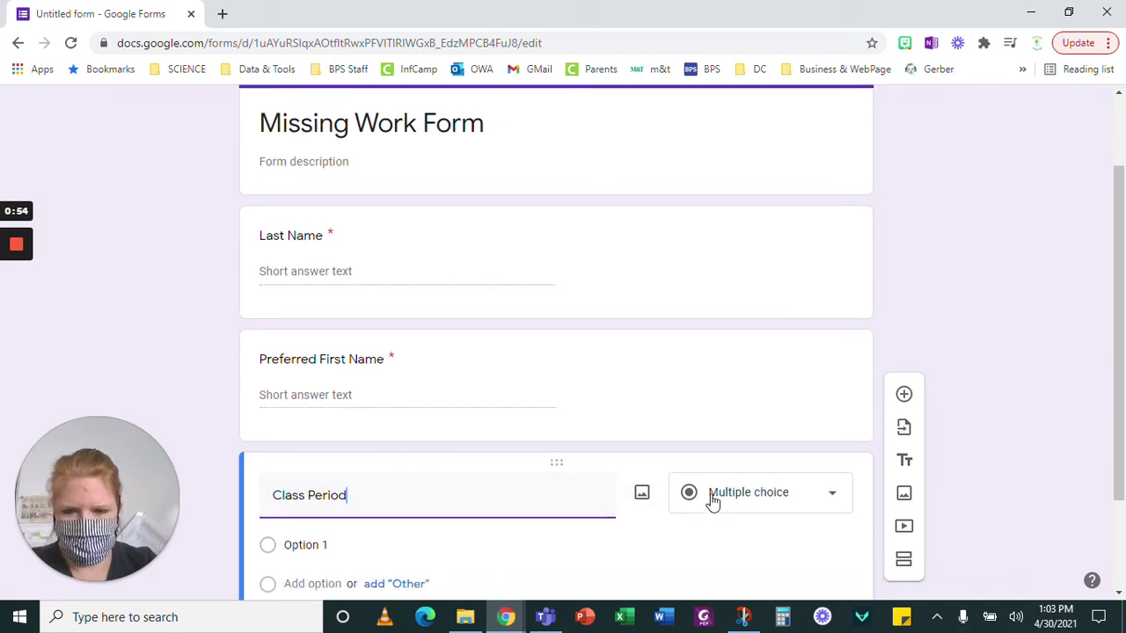
pyautogui.scroll(-2, 713, 500)
pyautogui.click(317, 414)
pyautogui.write('1')
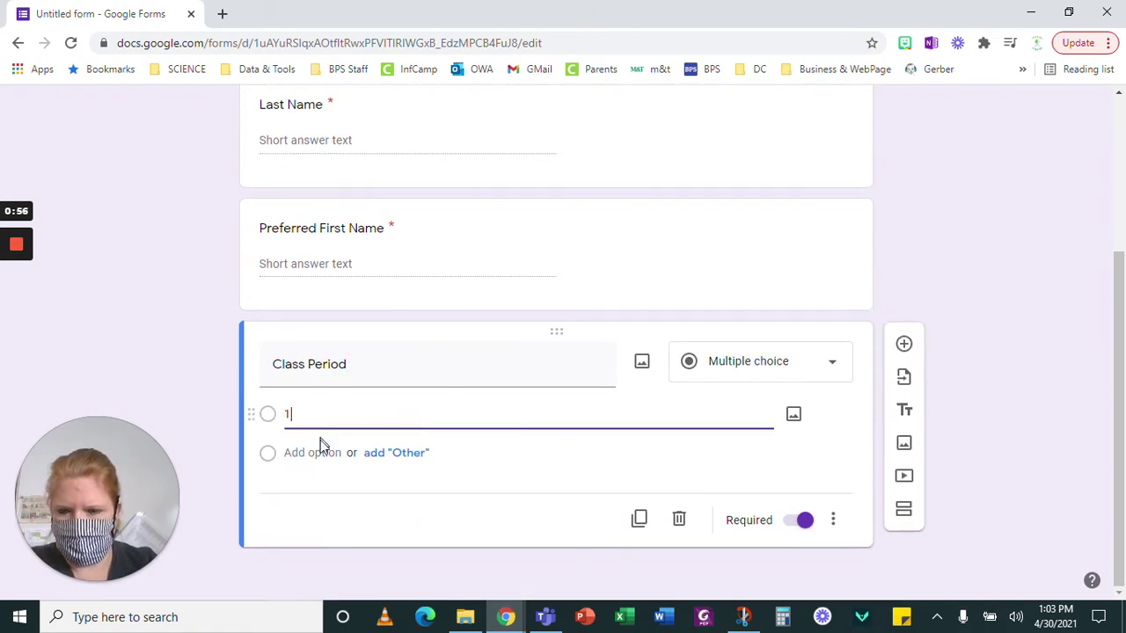
pyautogui.press('Return')
pyautogui.write('3')
pyautogui.press('Tab')
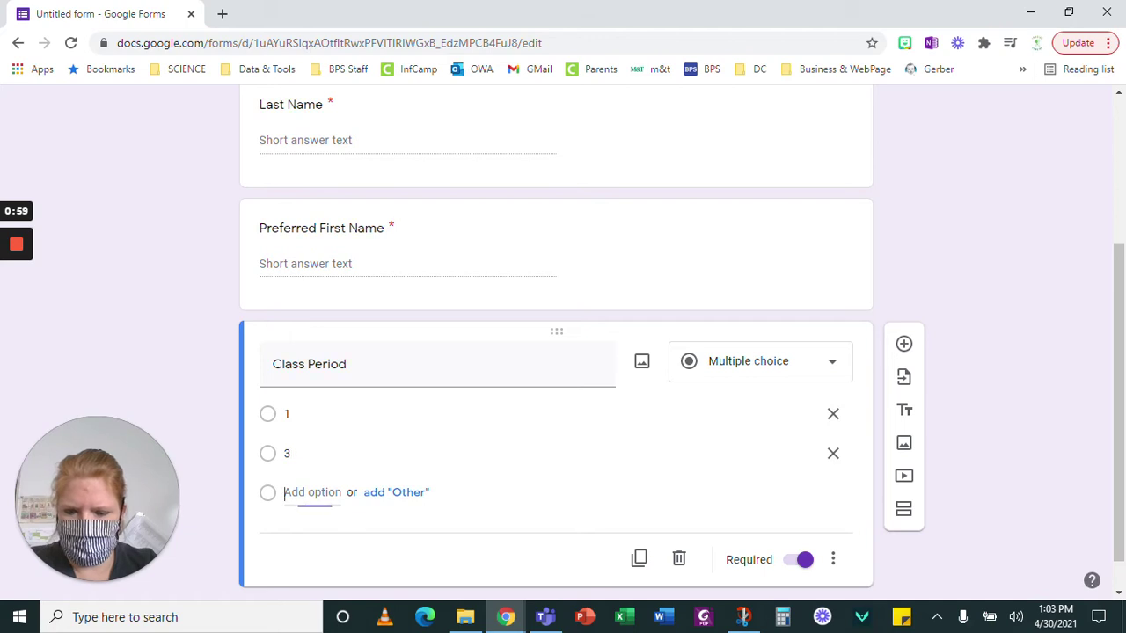
pyautogui.press('Return')
pyautogui.write('5')
pyautogui.press('Tab')
pyautogui.press('Return')
pyautogui.write('6')
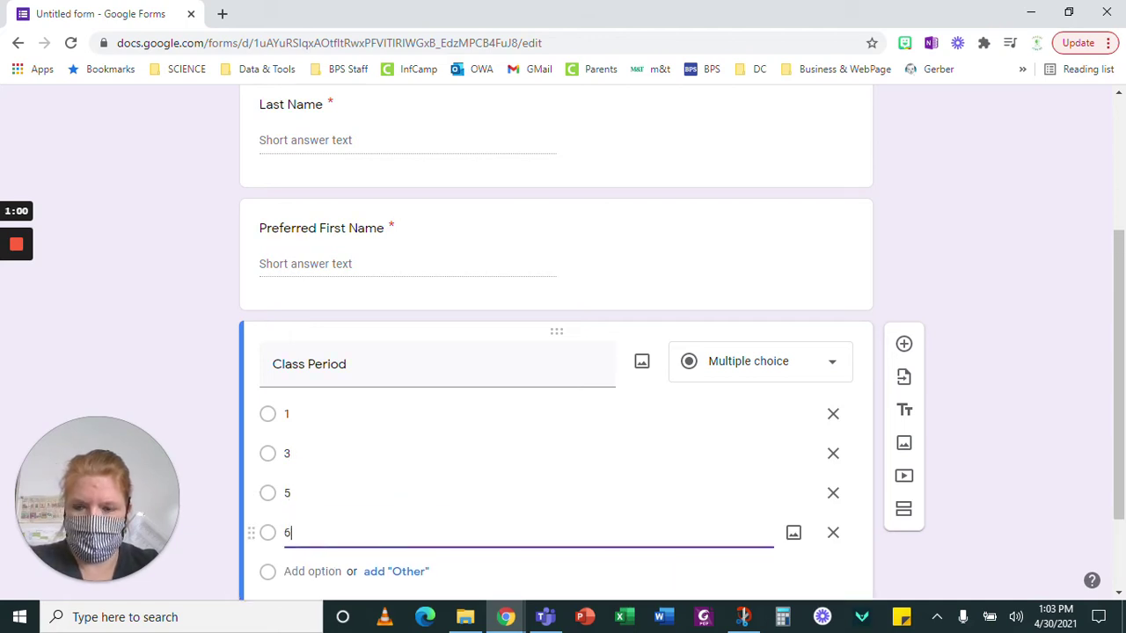
pyautogui.press('Return')
pyautogui.write('8')
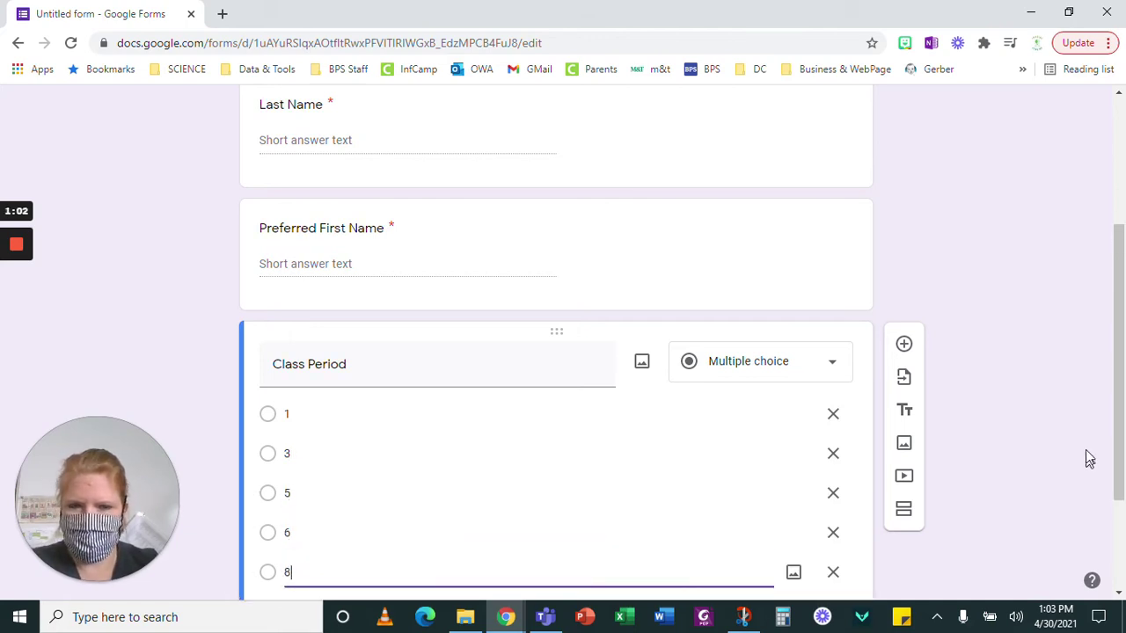
pyautogui.click(1038, 442)
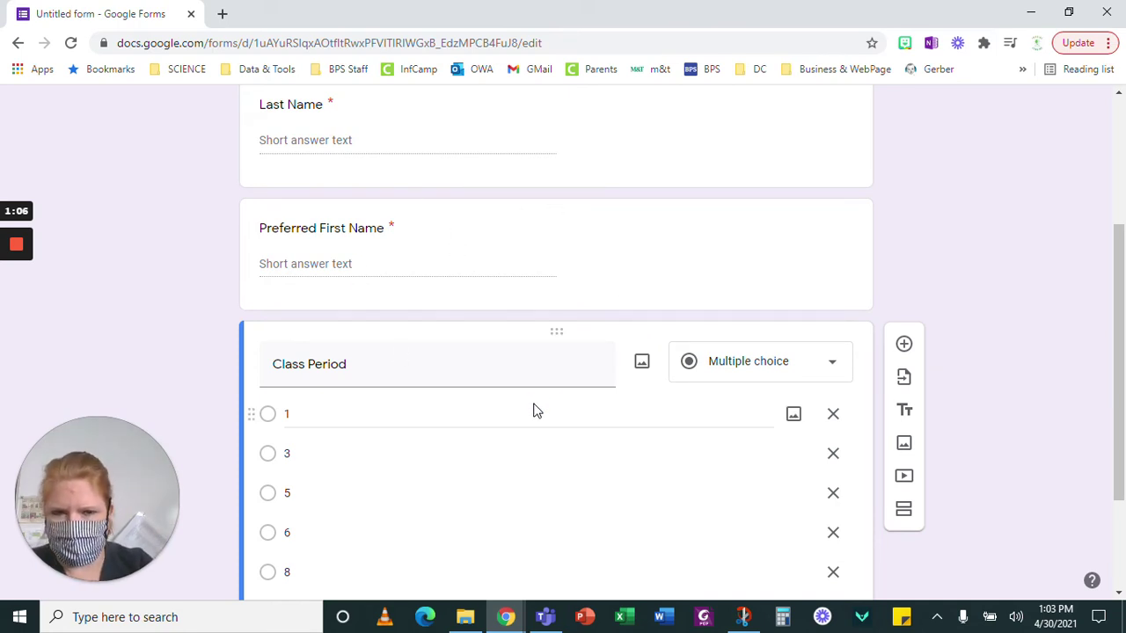
# Change the Class Period question's answer type to Dropdown.
pyautogui.scroll(-2, 722, 352)
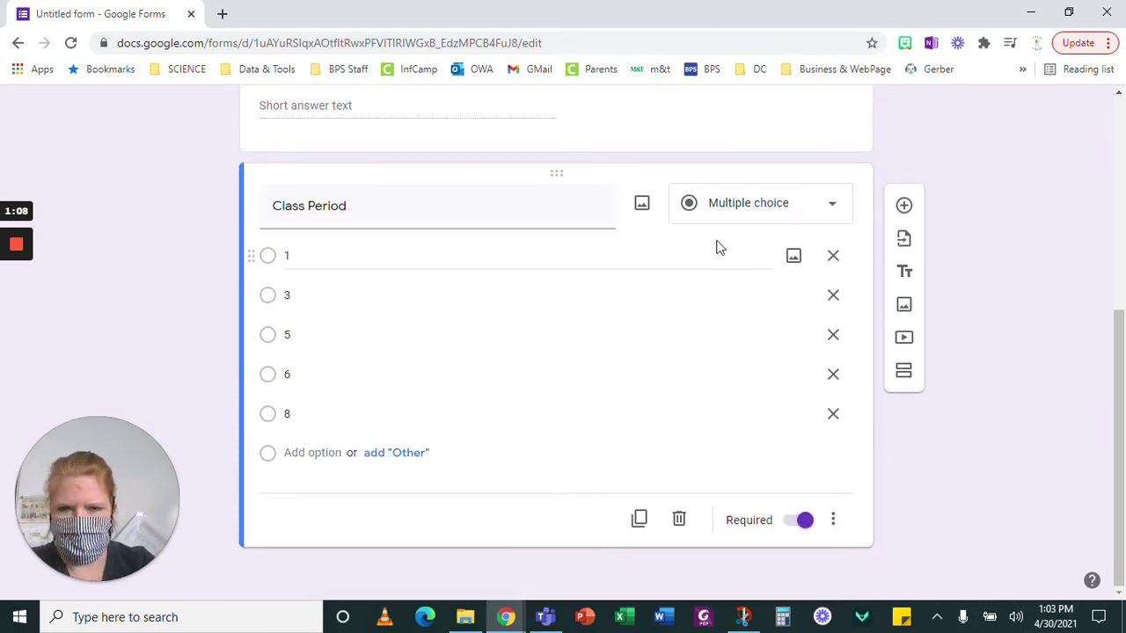
pyautogui.click(726, 211)
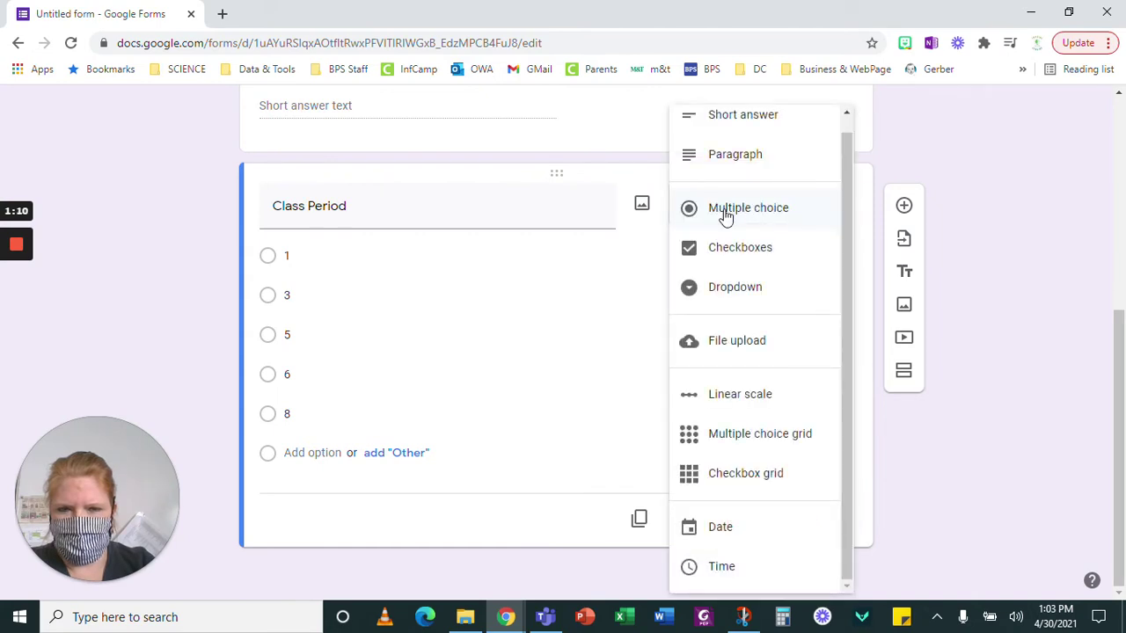
pyautogui.click(724, 297)
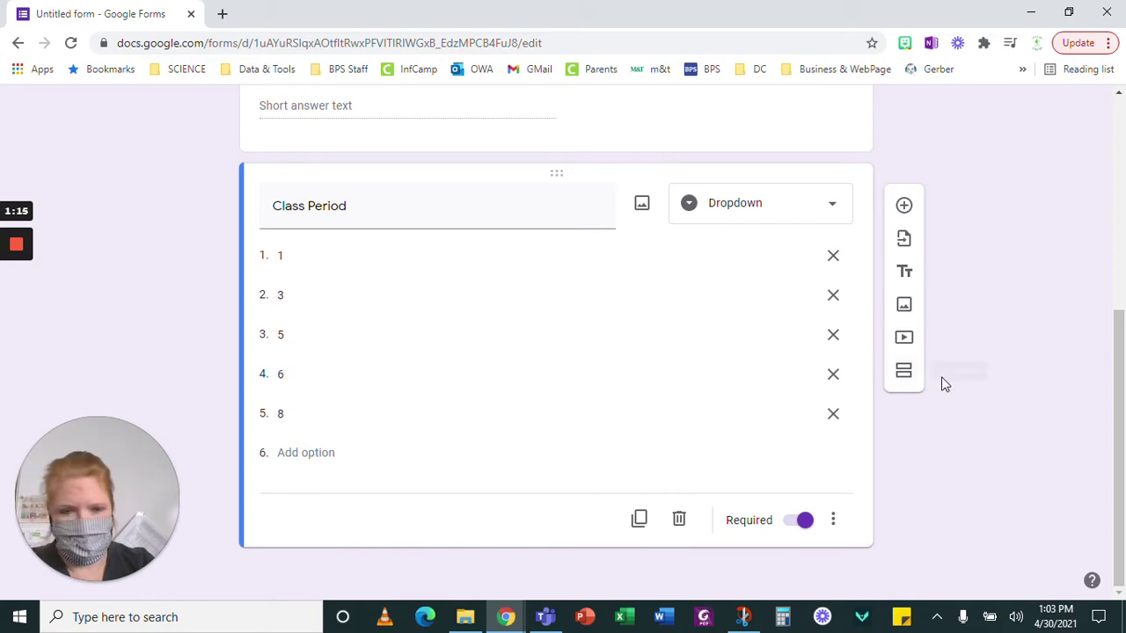
# Add another question below Class Period titled "What are you submitting?".
pyautogui.click(904, 208)
pyautogui.scroll(-2, 427, 449)
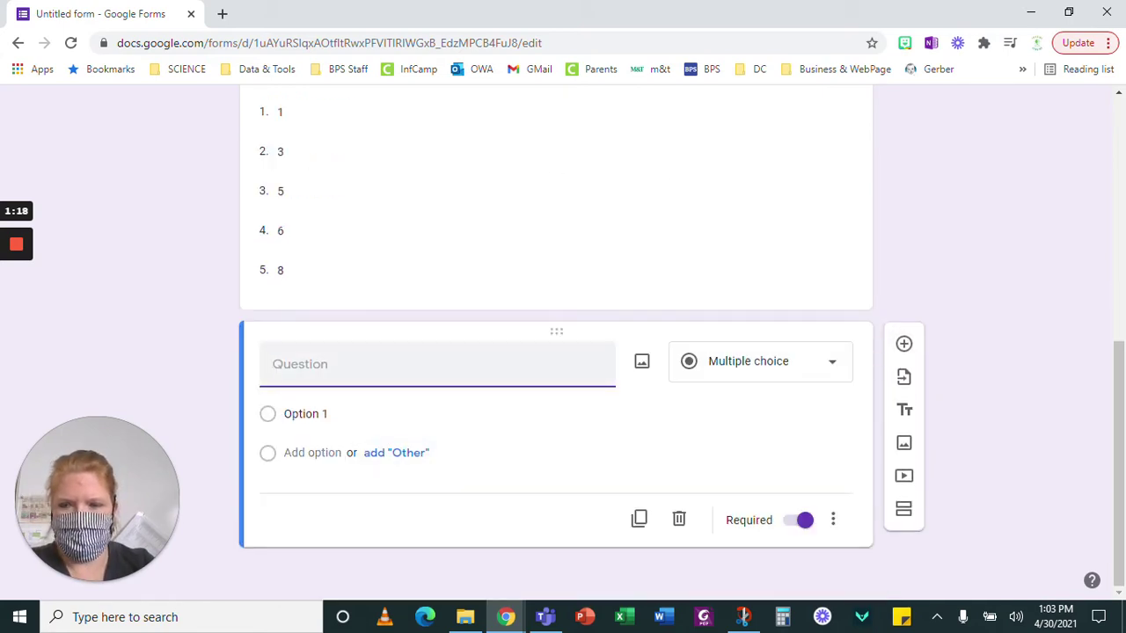
pyautogui.write('Wha')
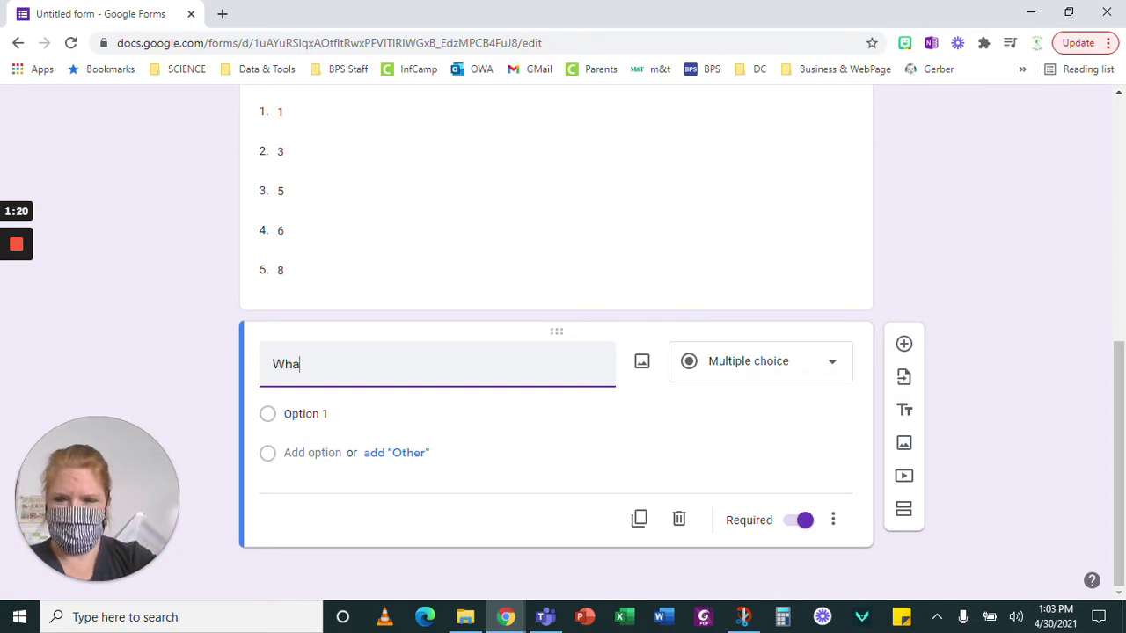
pyautogui.write('t wa')
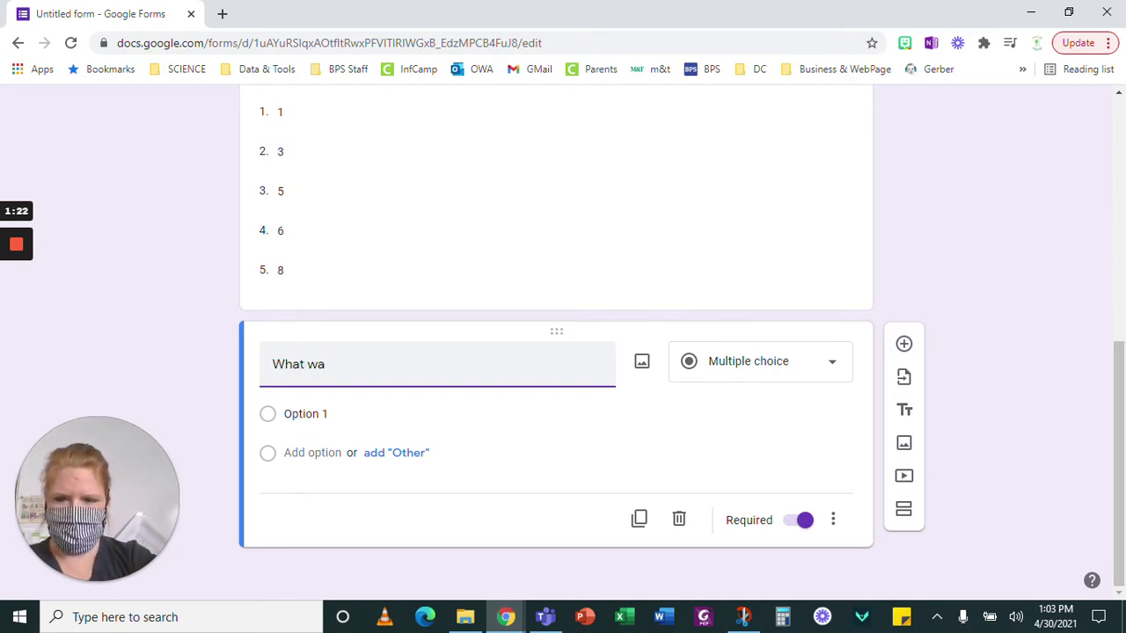
pyautogui.press('BackSpace')
pyautogui.press('BackSpace')
pyautogui.write('are you submitting?')
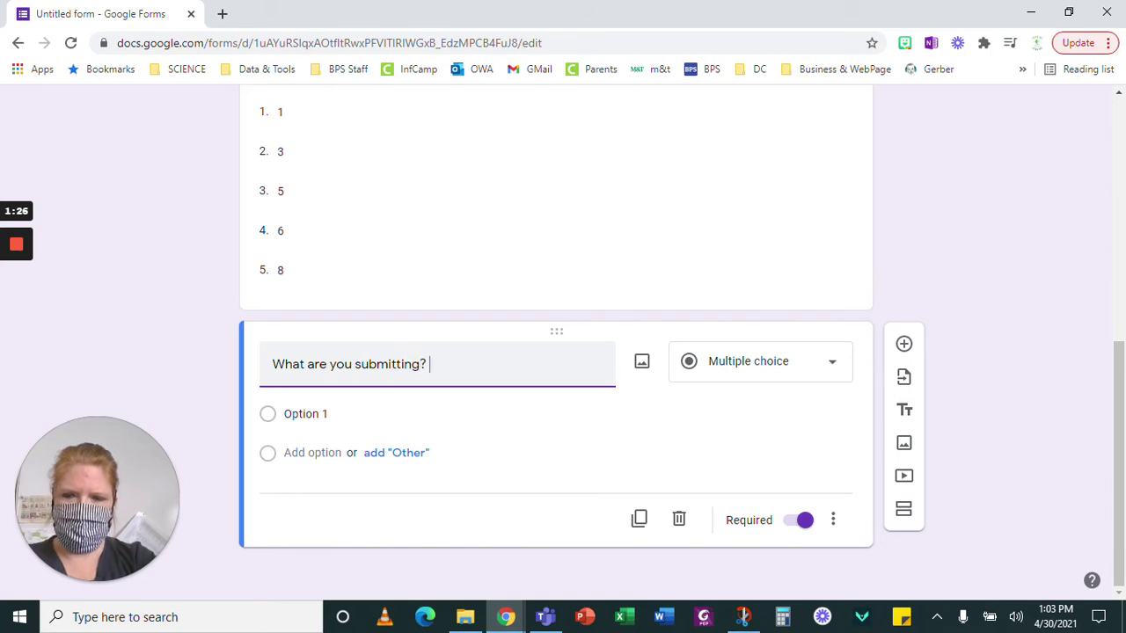
# Give the "What are you submitting?" question the options "Late work" and "Revised work".
pyautogui.click(304, 413)
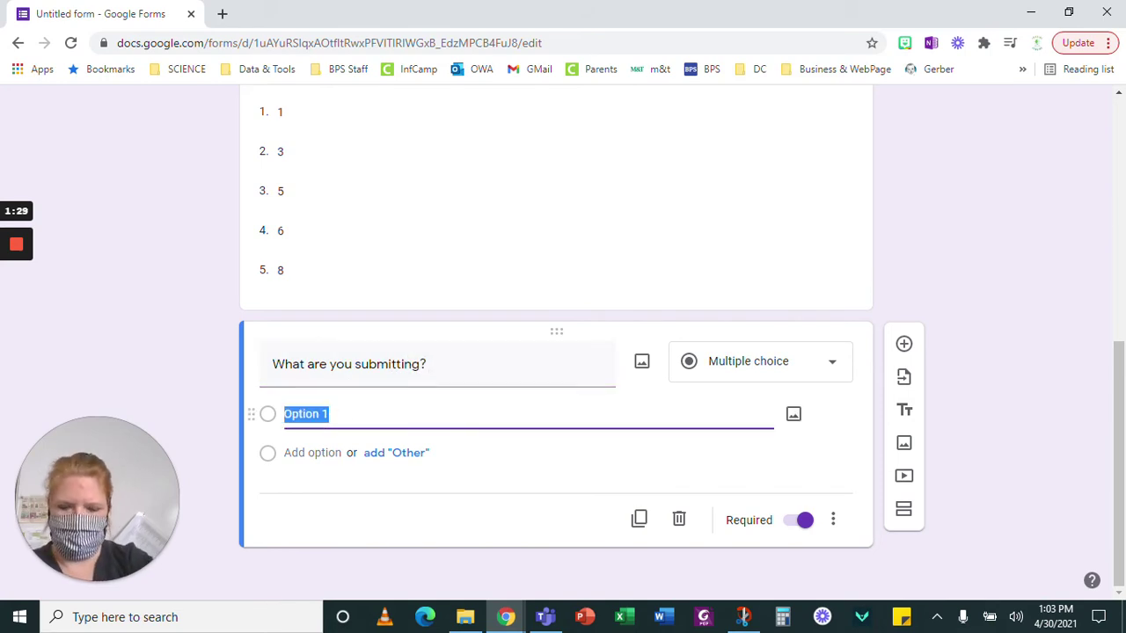
pyautogui.write('Late work')
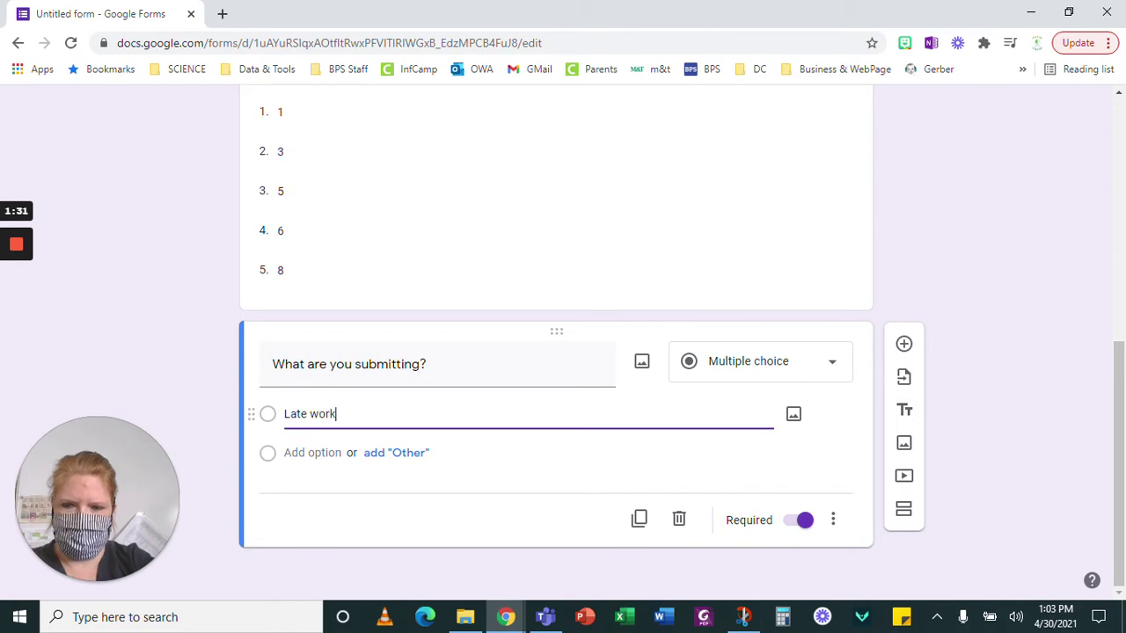
pyautogui.click(312, 453)
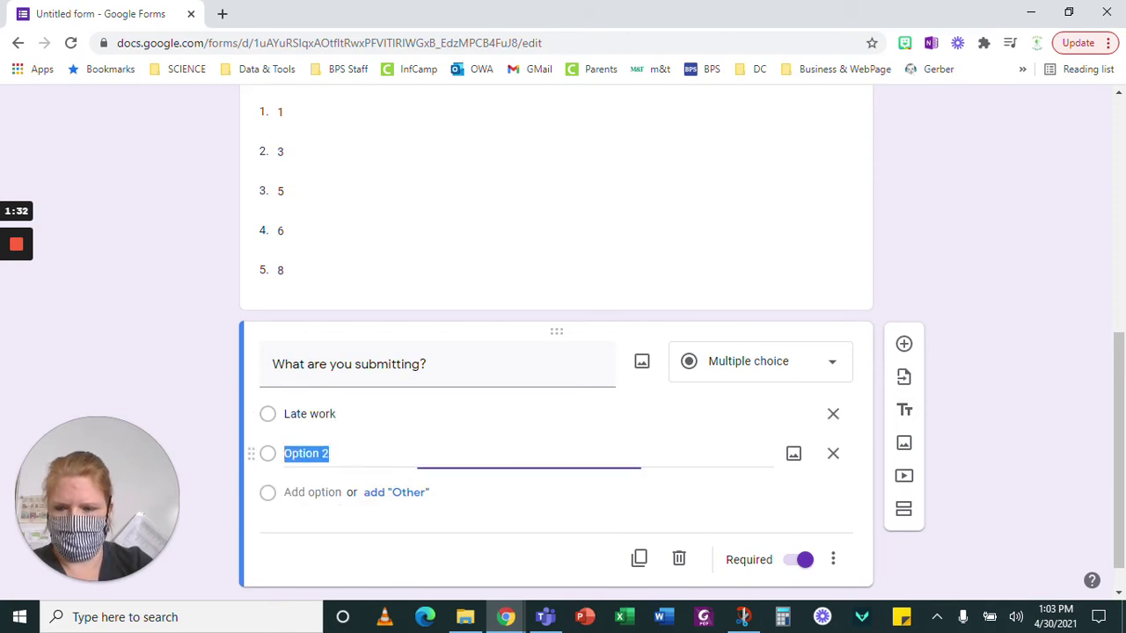
pyautogui.write('Revised work')
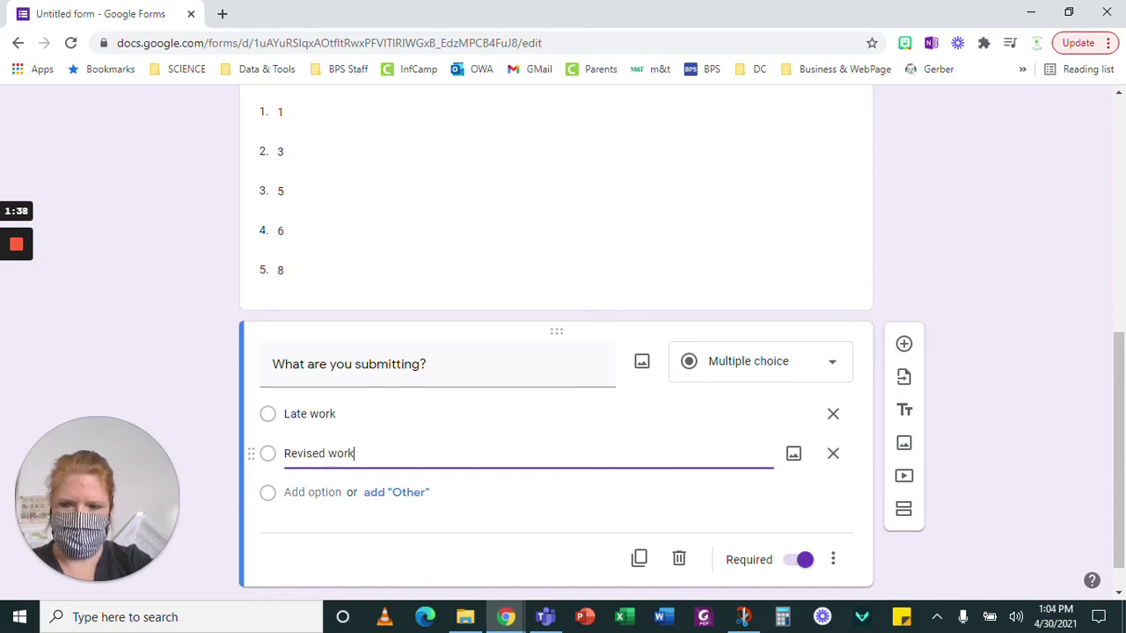
# Reword the first option of the "What are you submitting?" question to "Missing work".
pyautogui.click(310, 413)
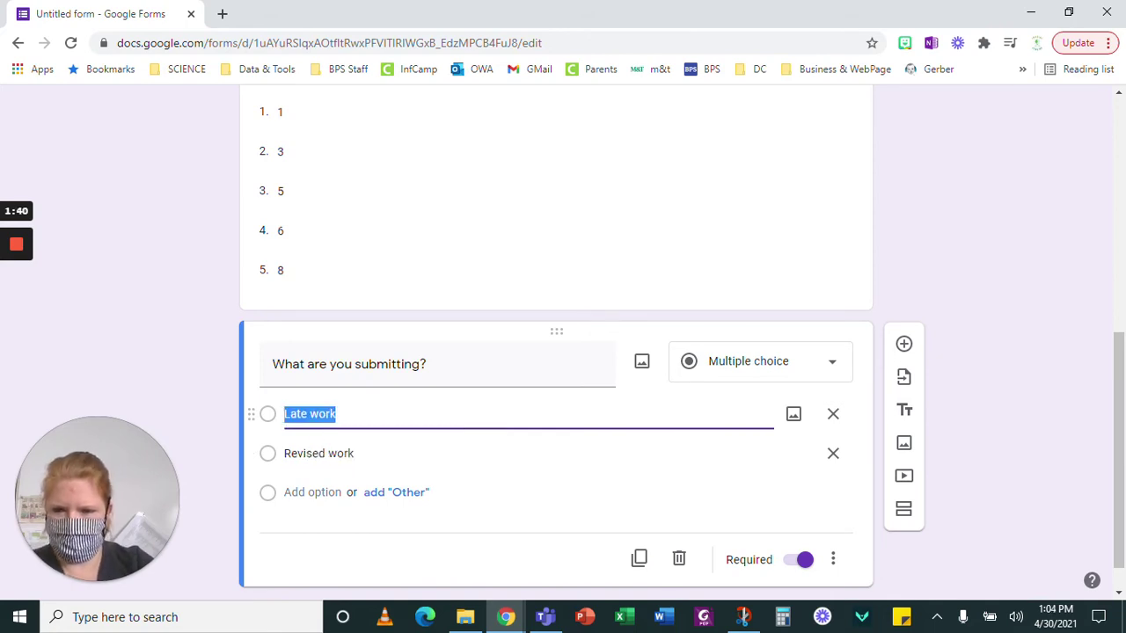
pyautogui.doubleClick(298, 413)
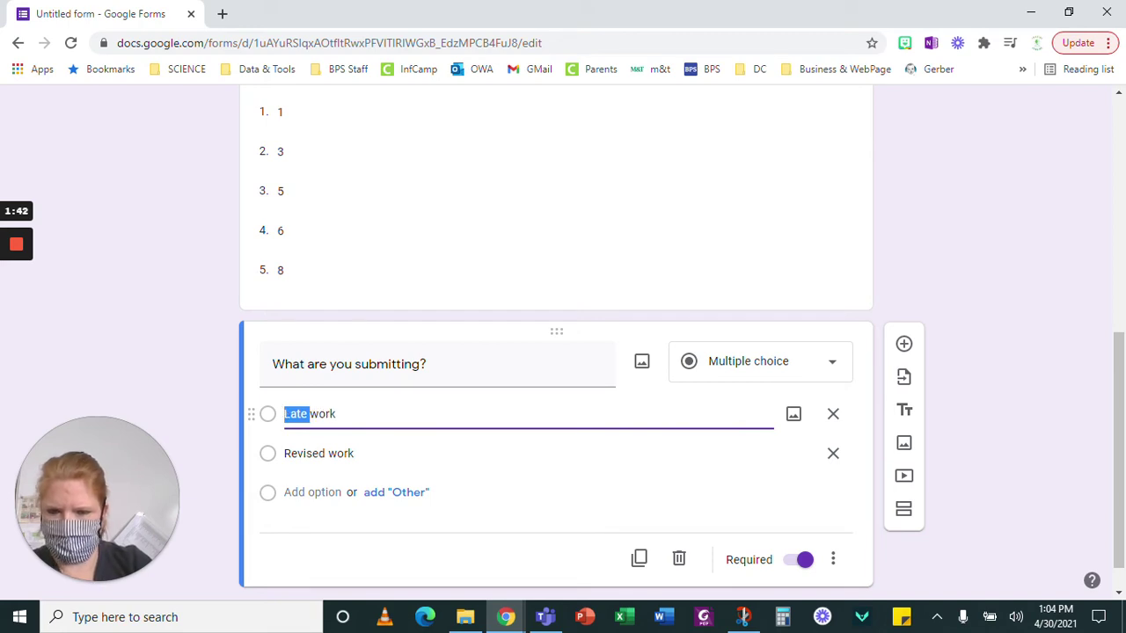
pyautogui.write('Missing')
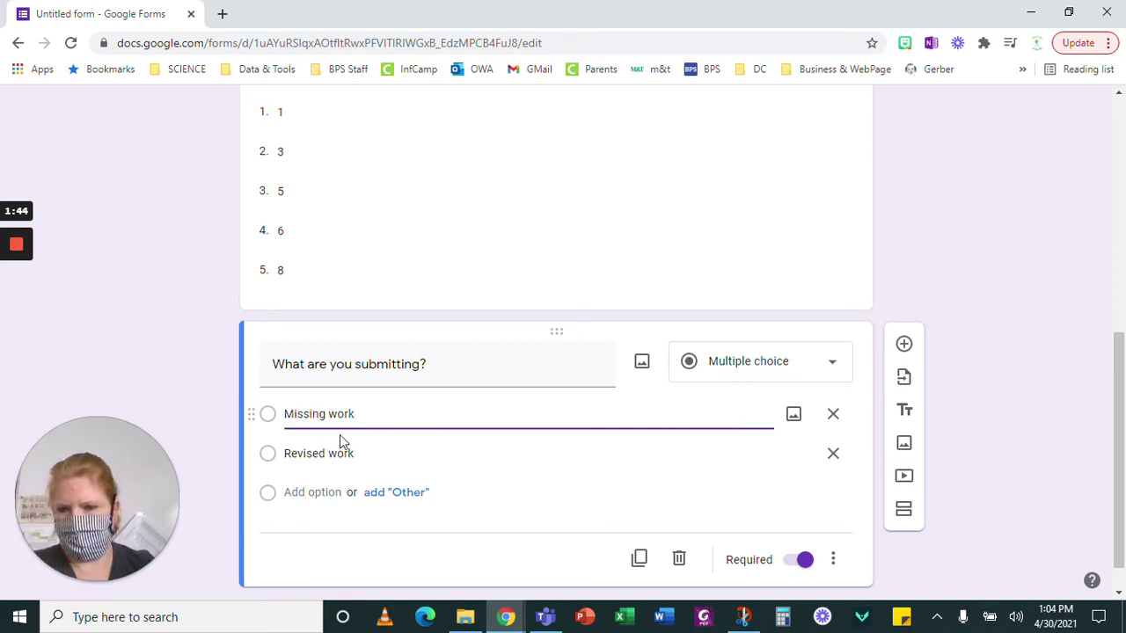
pyautogui.scroll(-1, 556, 352)
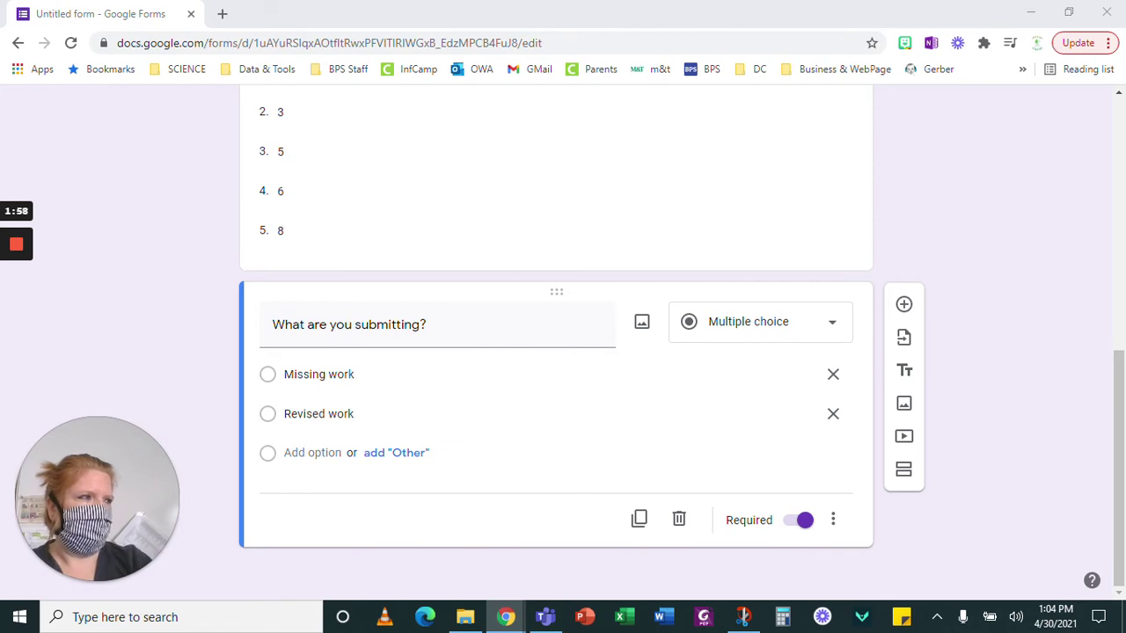
pyautogui.moveTo(12, 268)
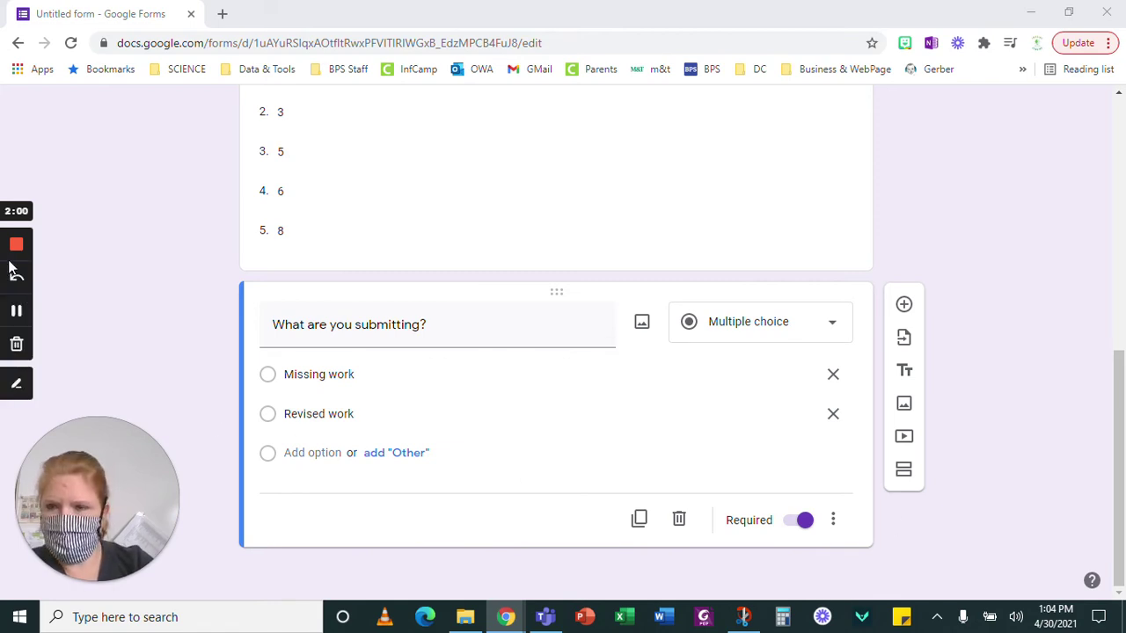
pyautogui.click(14, 313)
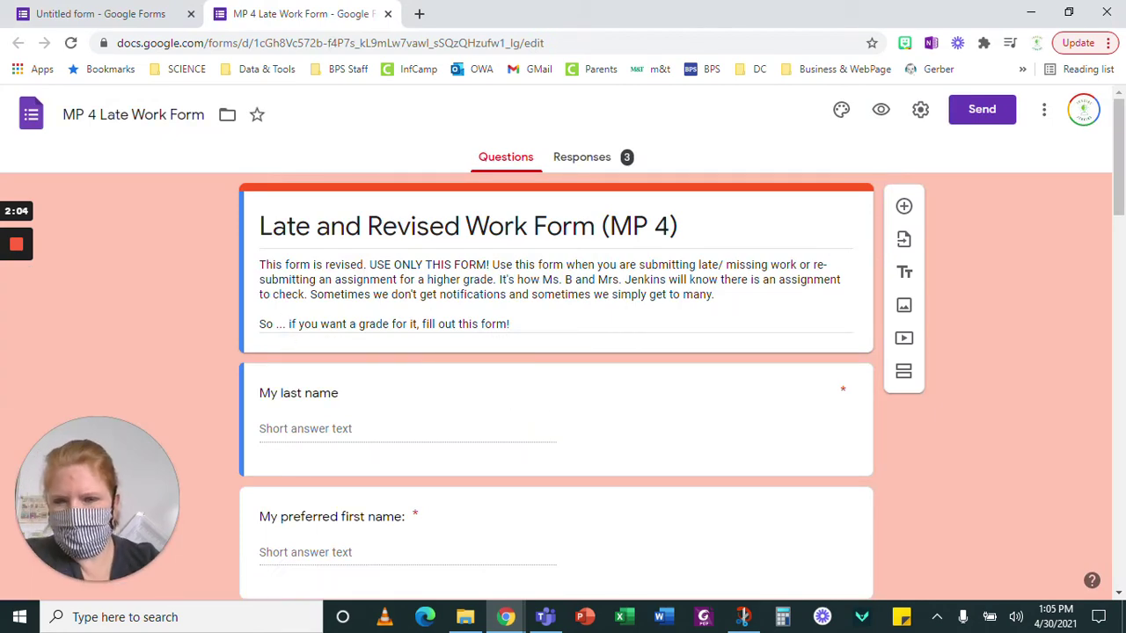
# Examine the questions of the existing MP 4 Late Work Form, from the last name down to the additional comments.
pyautogui.scroll(-3, 414, 363)
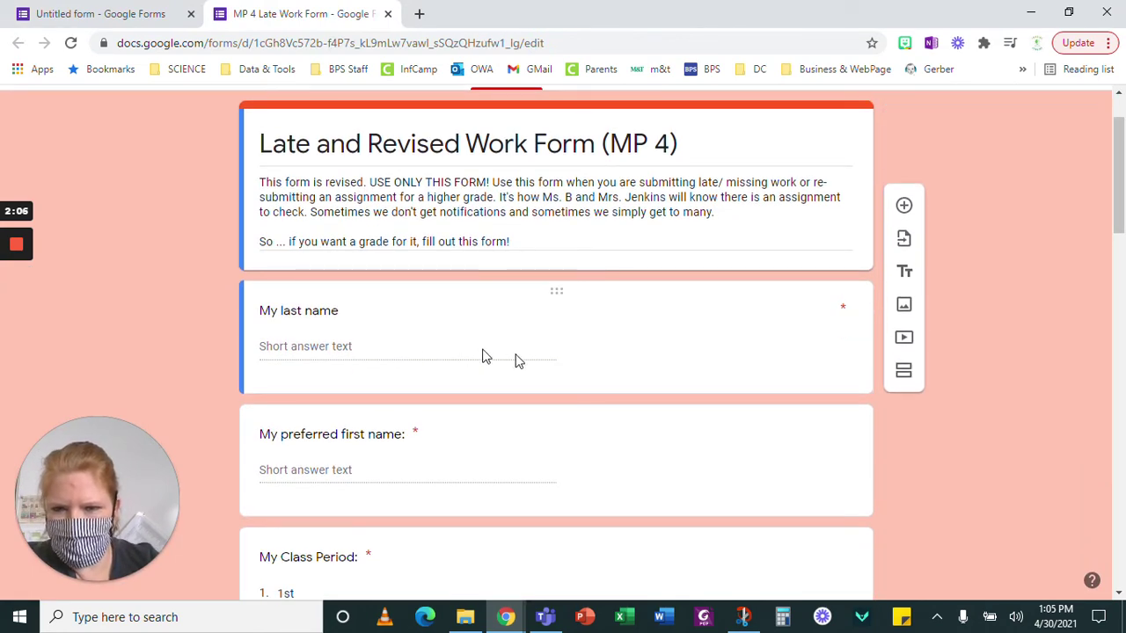
pyautogui.scroll(-4, 495, 366)
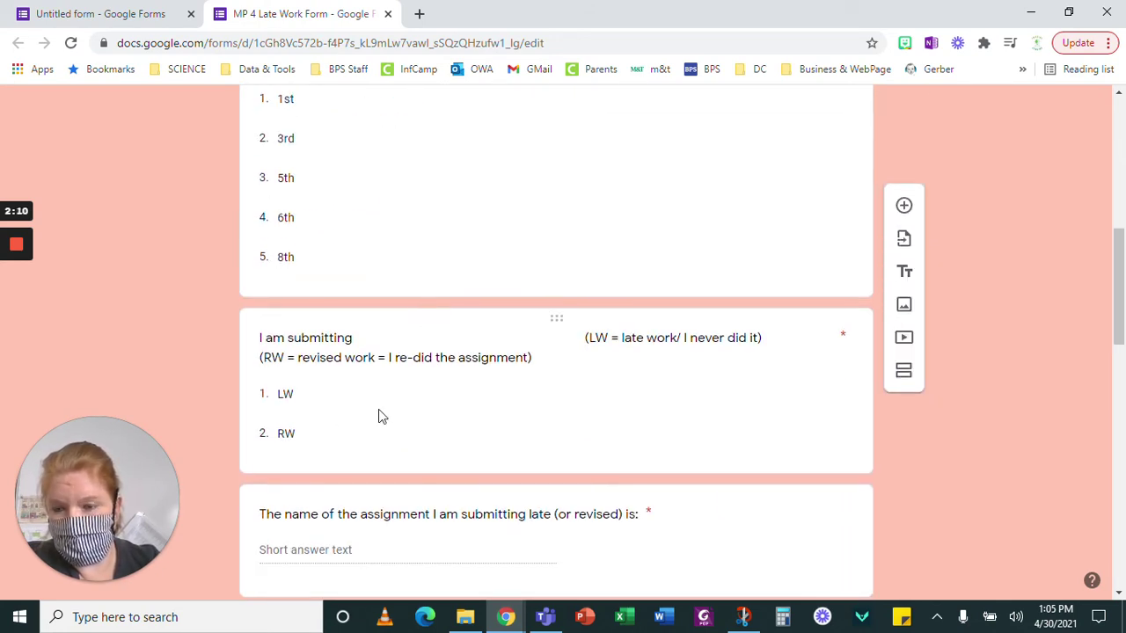
pyautogui.scroll(-2, 377, 425)
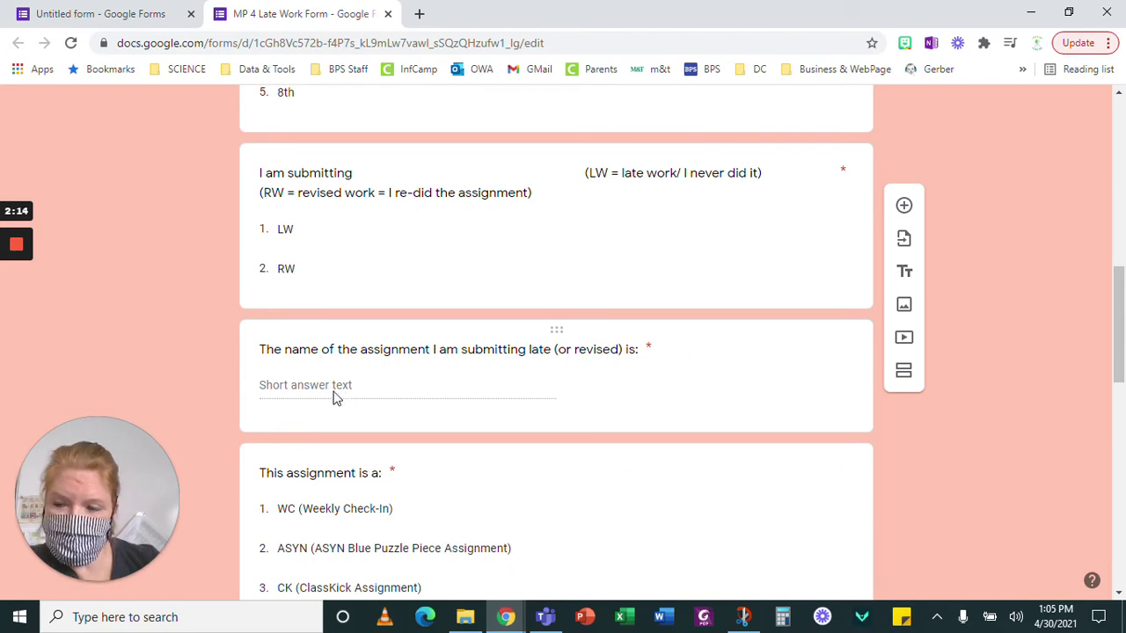
pyautogui.scroll(-3, 333, 397)
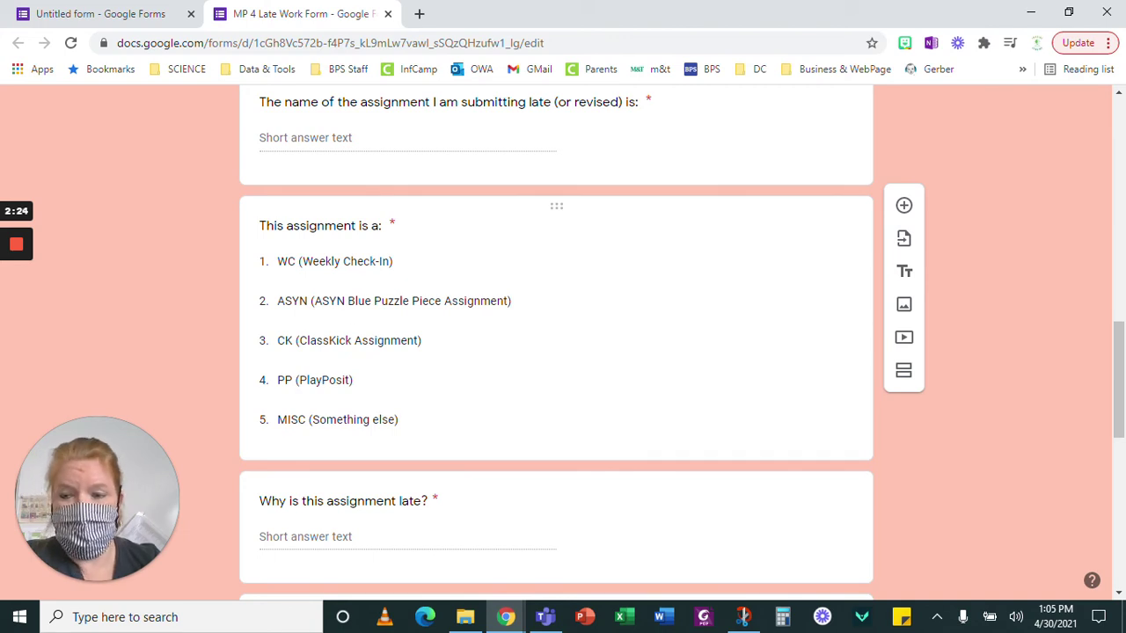
pyautogui.scroll(-1, 556, 352)
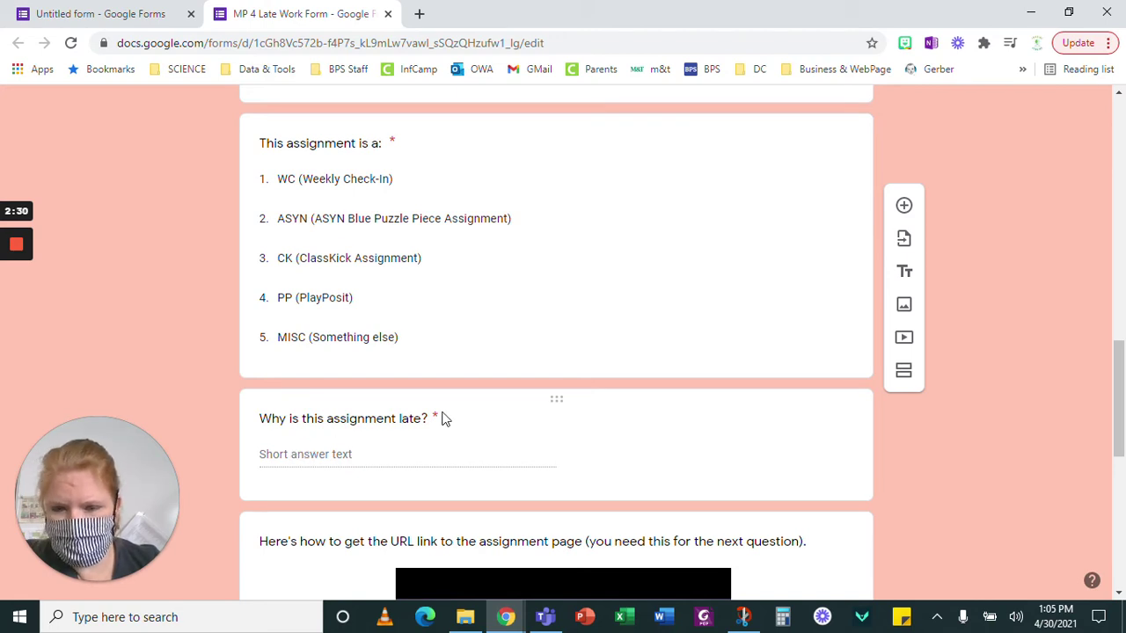
pyautogui.scroll(-2, 444, 421)
pyautogui.scroll(-2, 556, 431)
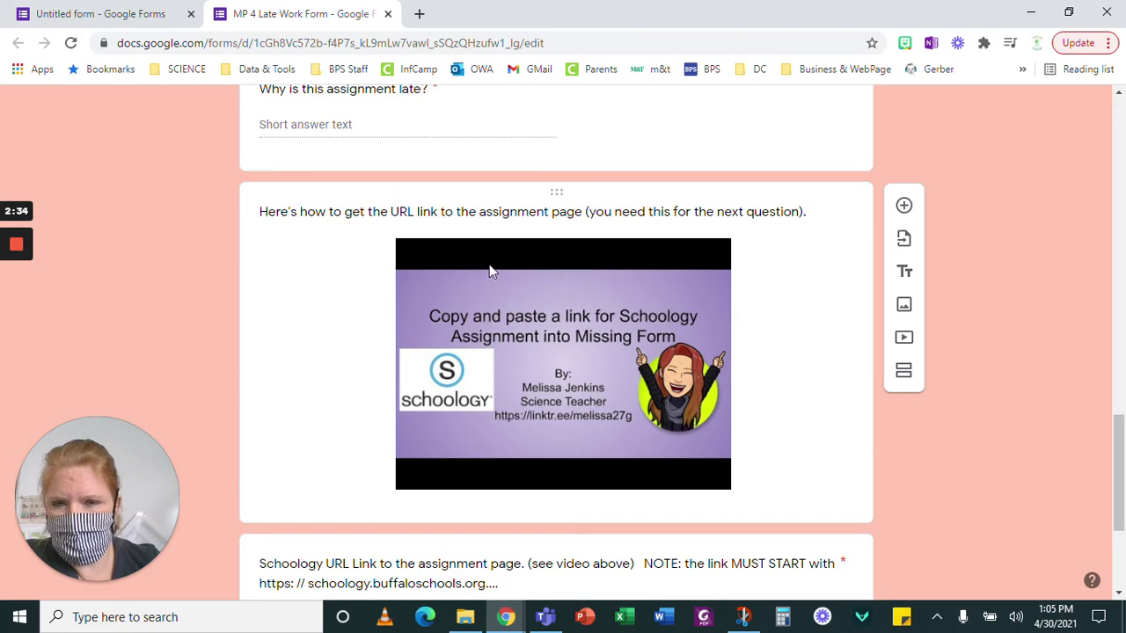
pyautogui.scroll(-2, 538, 363)
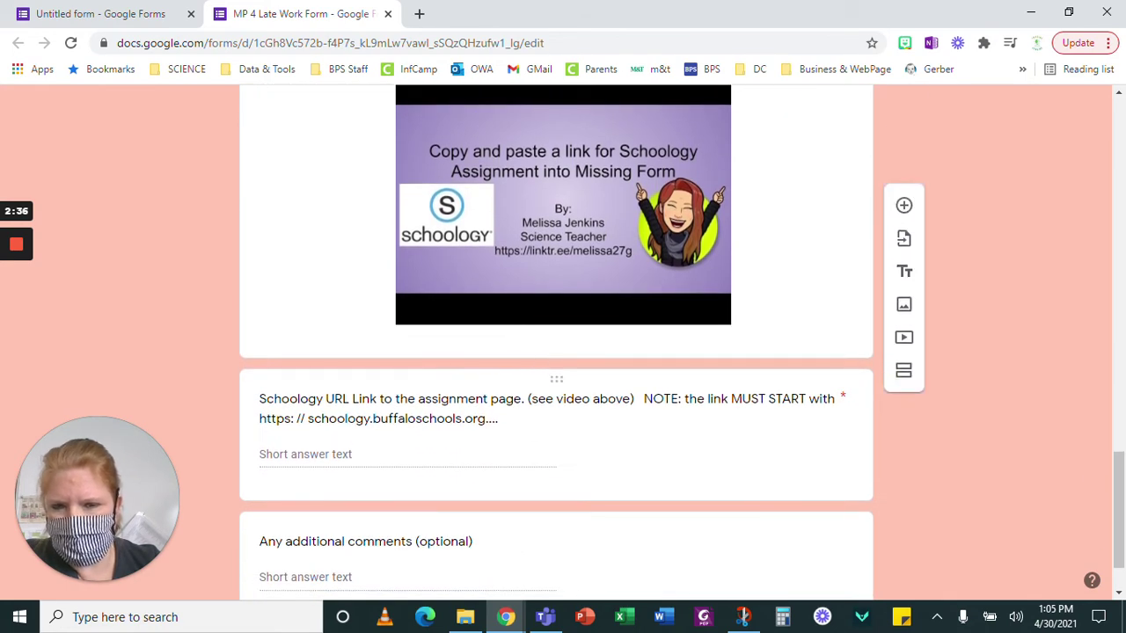
# Return to the untitled form and add a short-answer question titled "URL Link to the Schoology Assignment" below "What are you submitting?".
pyautogui.click(72, 12)
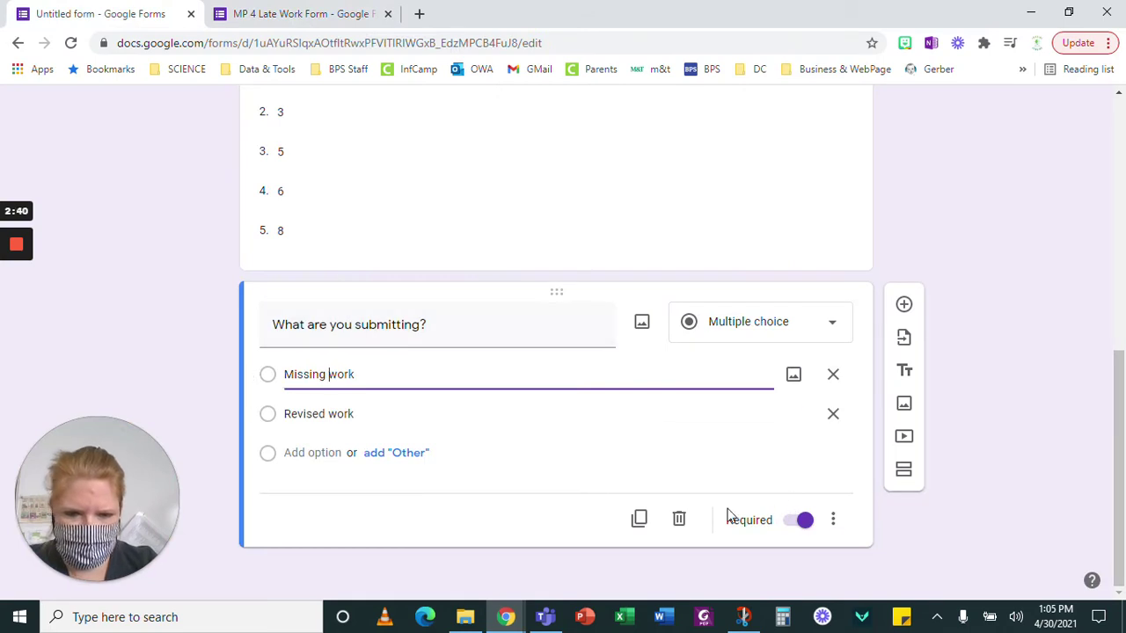
pyautogui.click(903, 308)
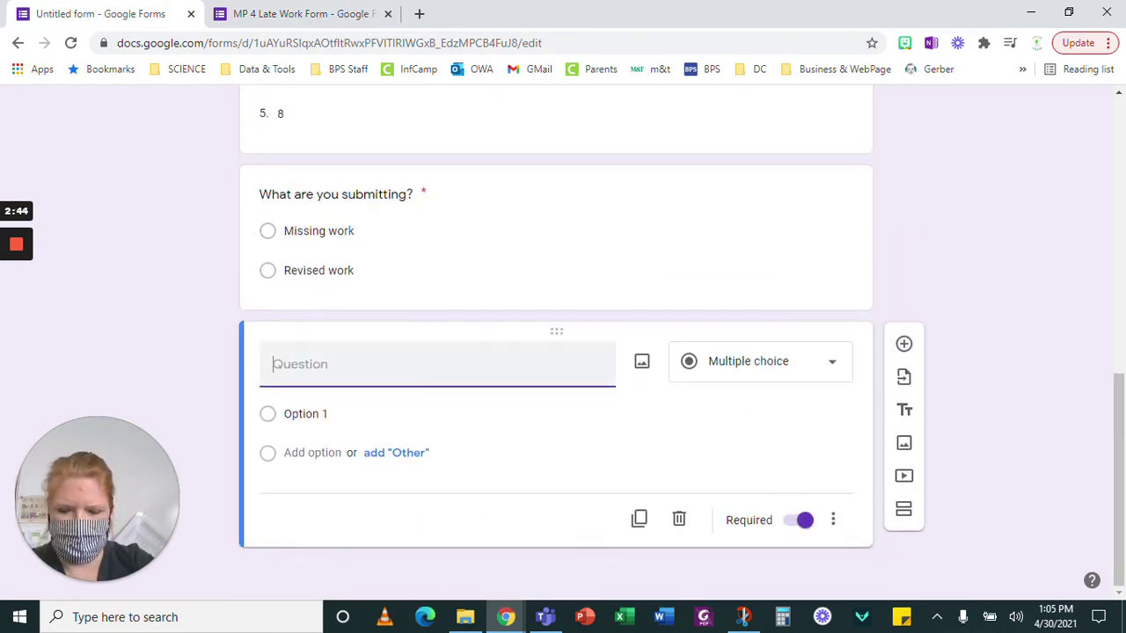
pyautogui.write('URL L')
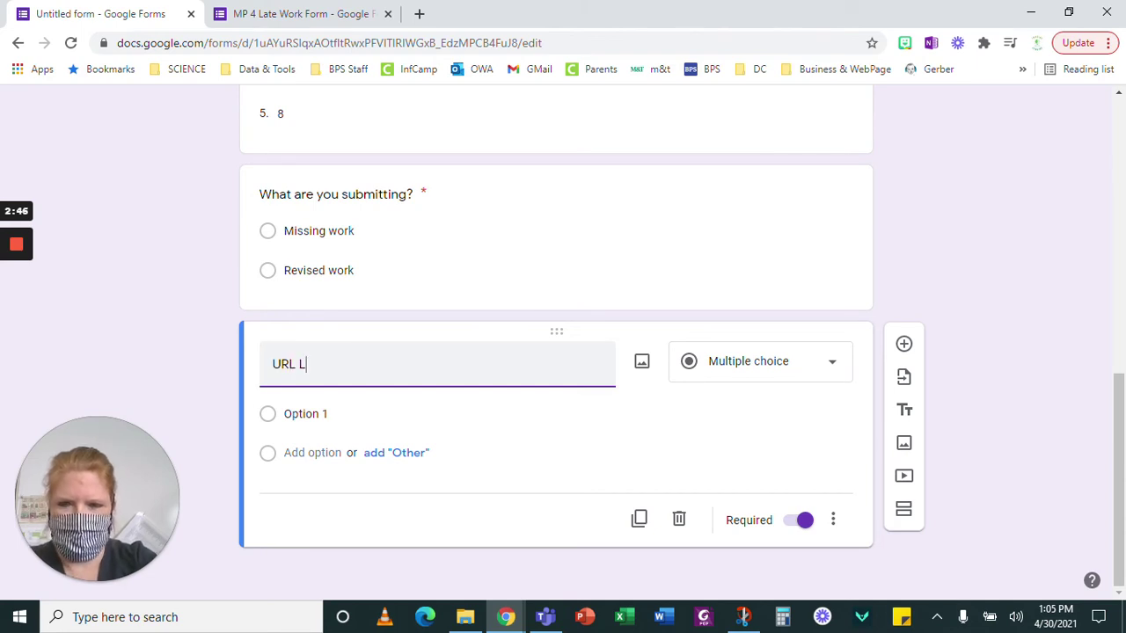
pyautogui.write('ink to the Schoo')
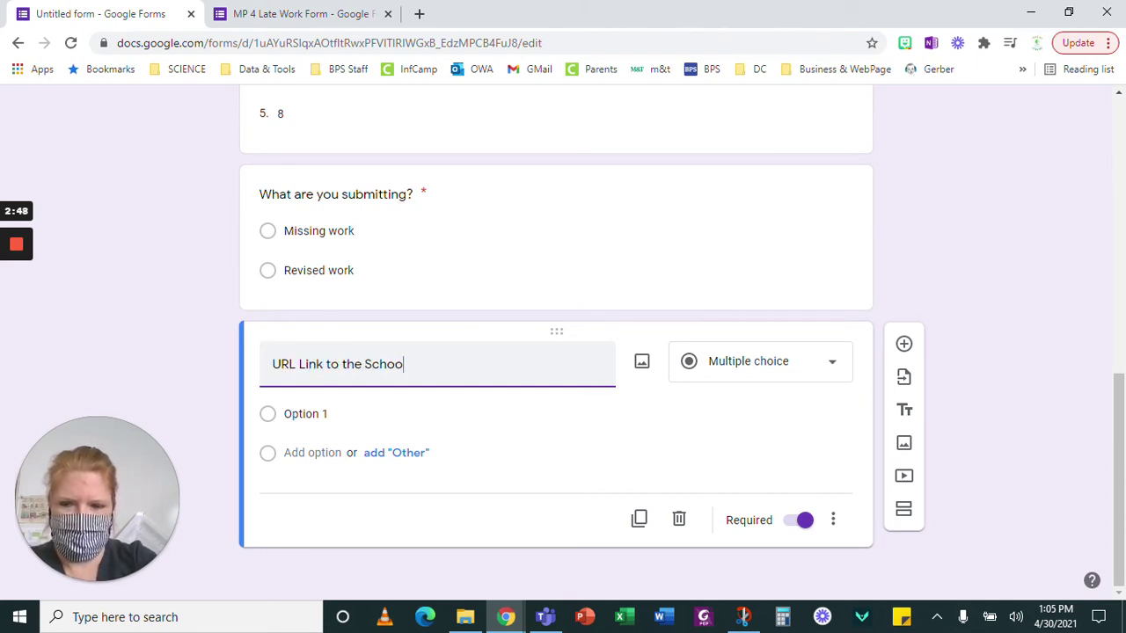
pyautogui.write('logy Assignment')
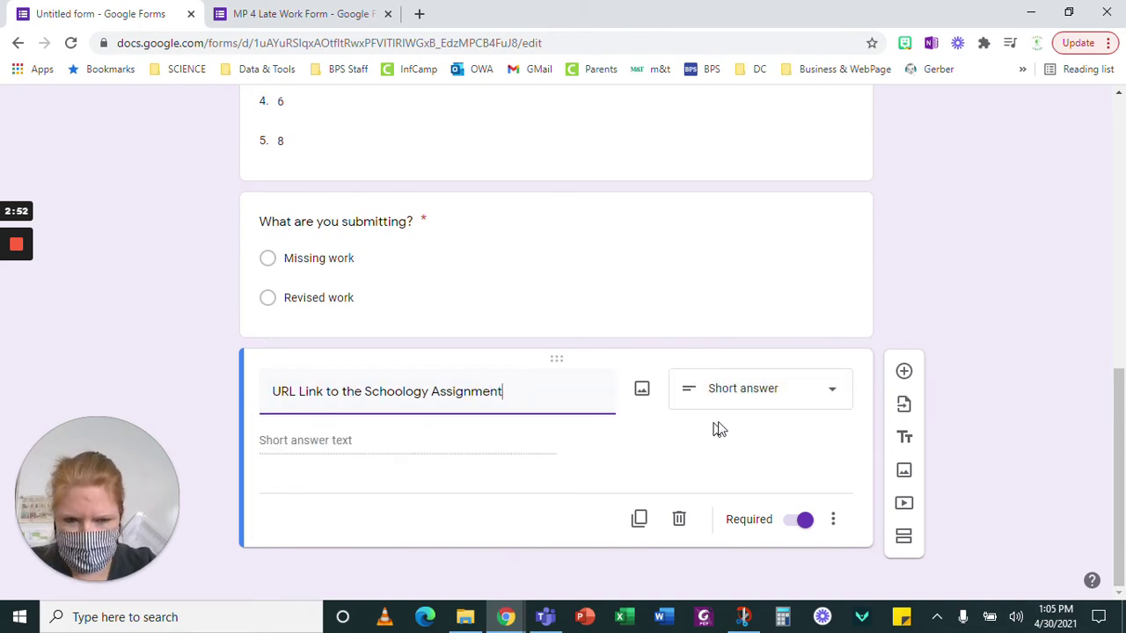
# Turn on response validation for the "URL Link to the Schoology Assignment" question.
pyautogui.click(833, 520)
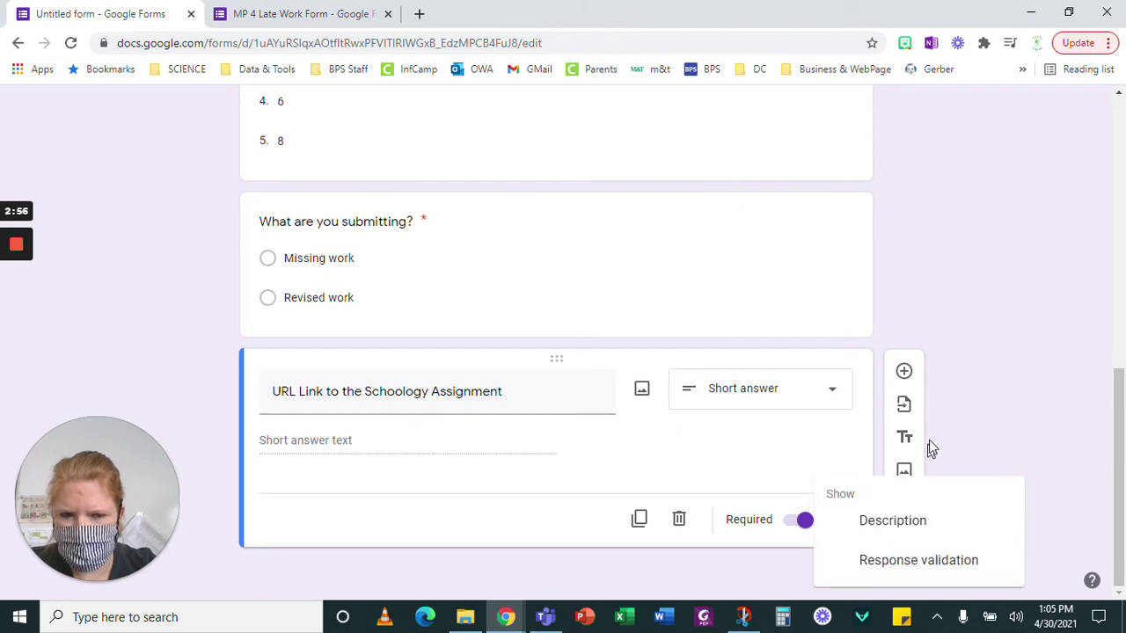
pyautogui.click(911, 570)
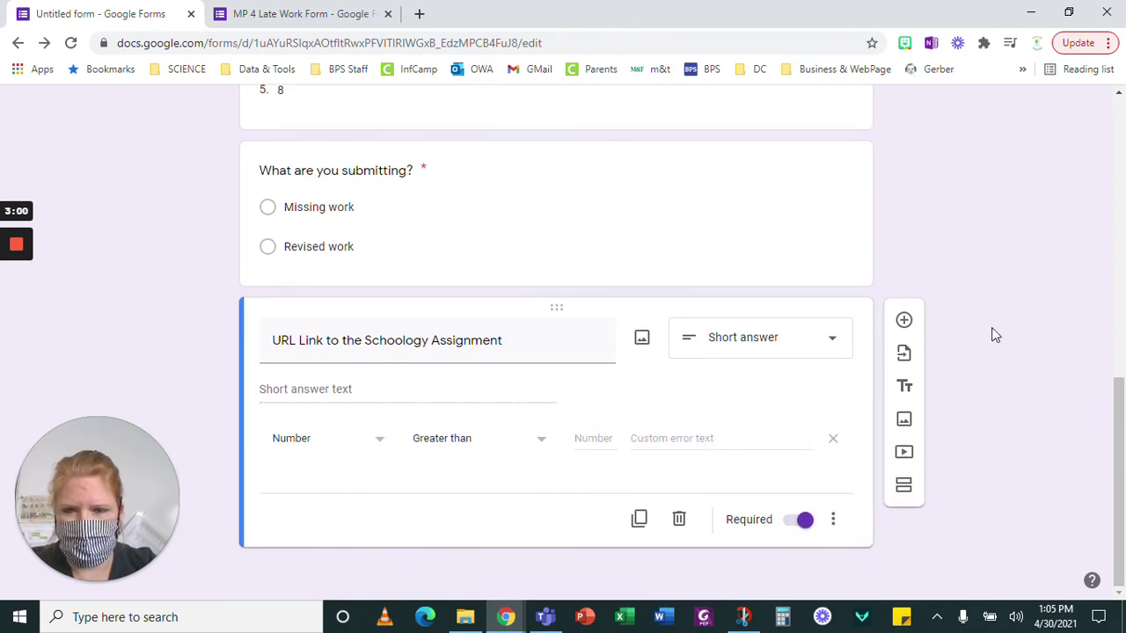
pyautogui.click(293, 448)
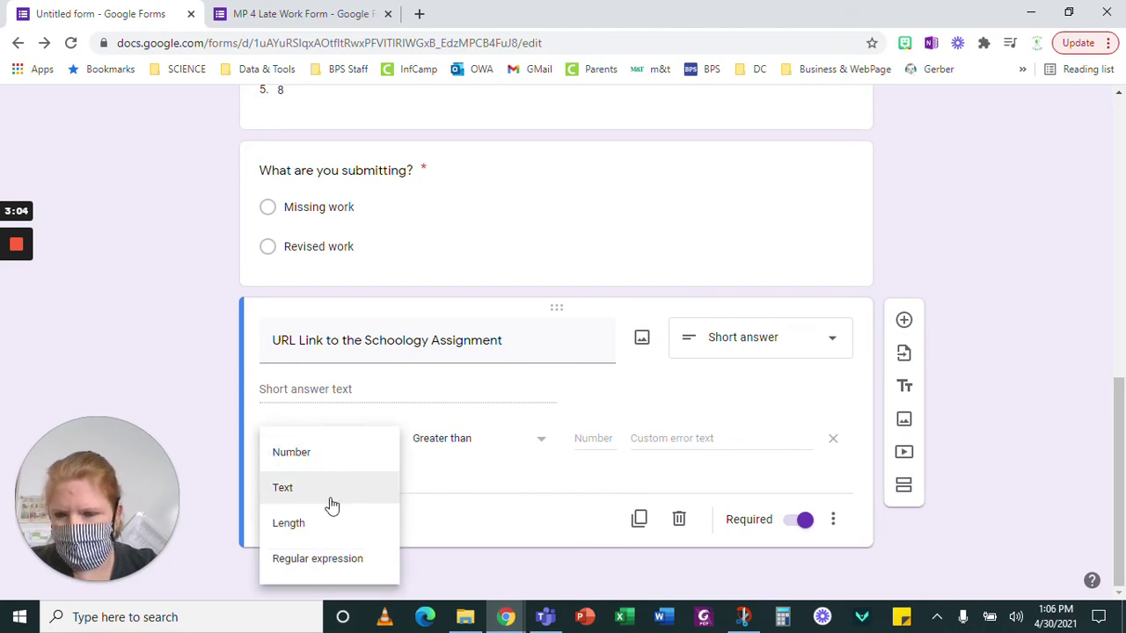
pyautogui.click(312, 457)
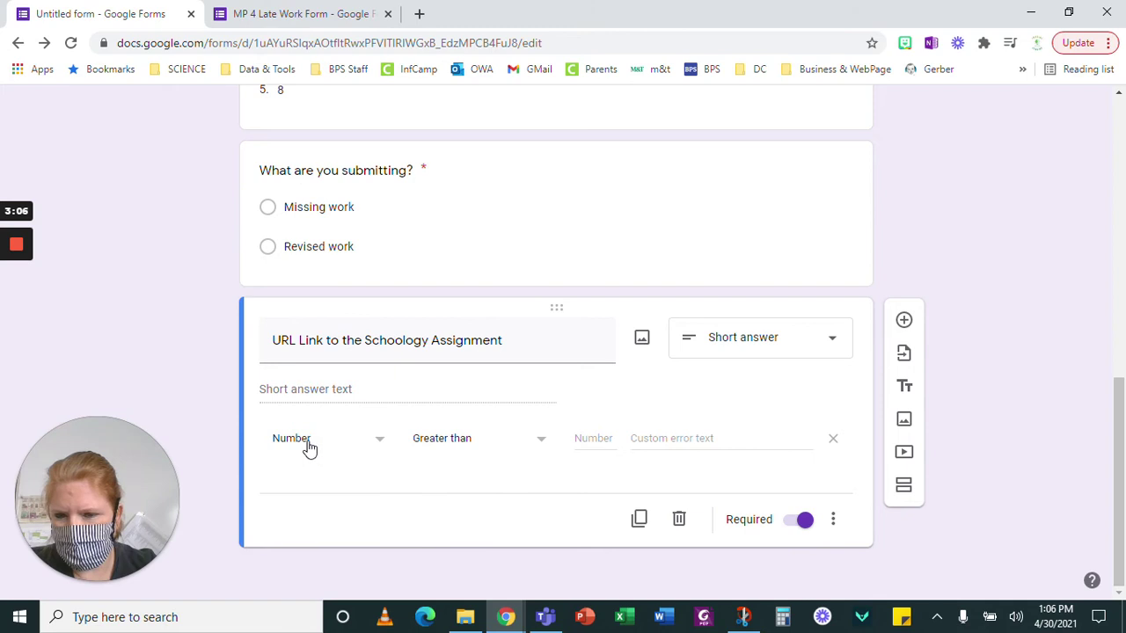
pyautogui.click(308, 449)
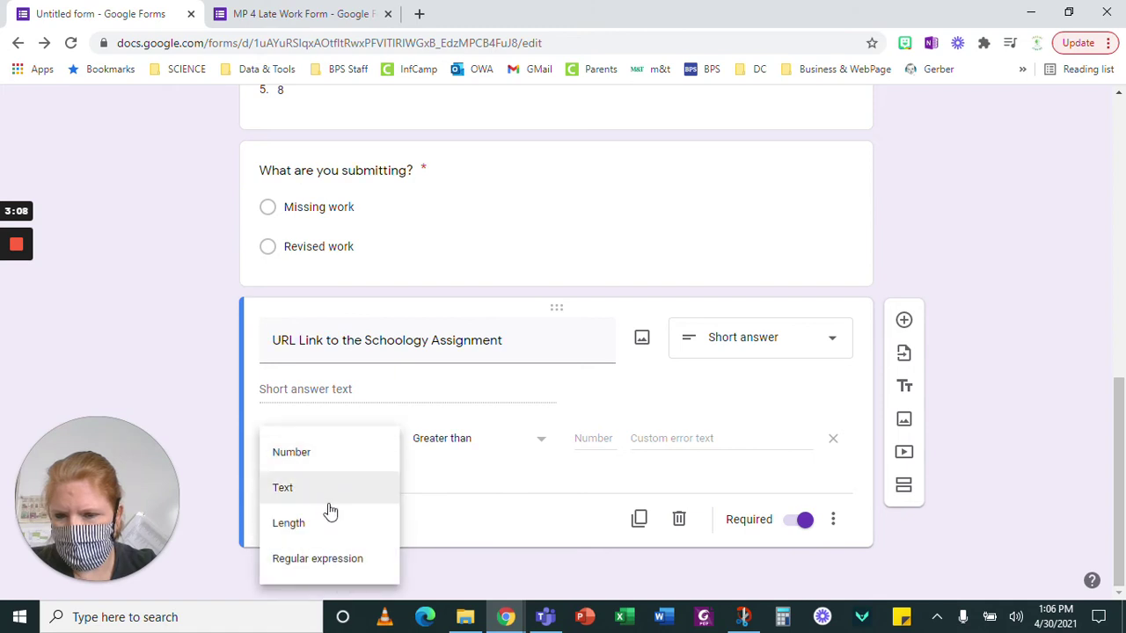
pyautogui.click(309, 458)
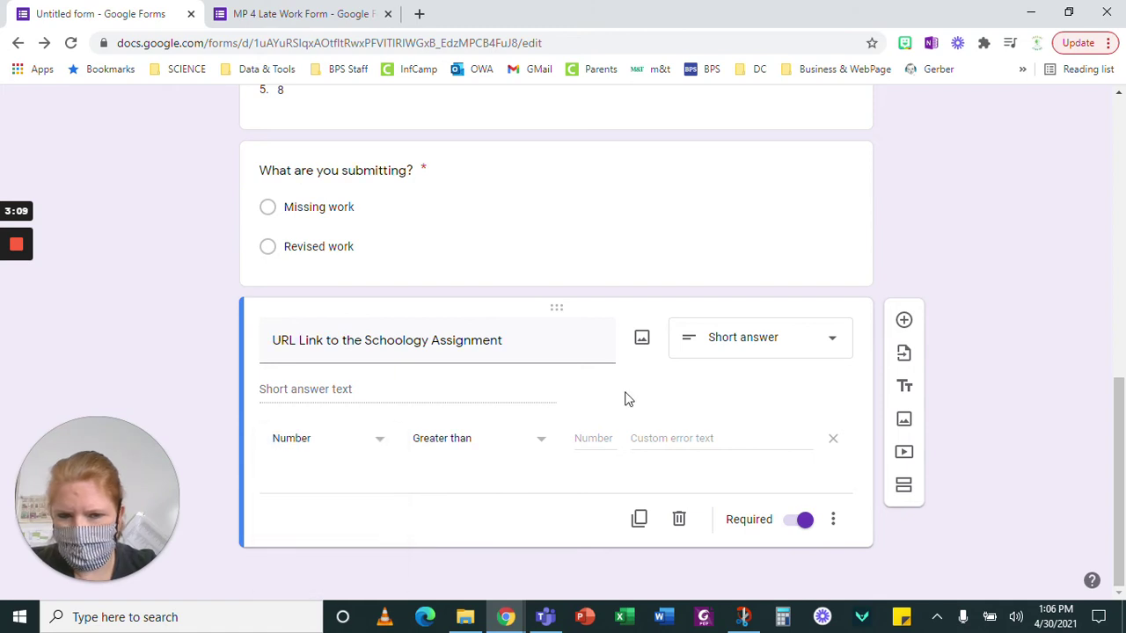
pyautogui.click(724, 340)
pyautogui.scroll(-1, 735, 365)
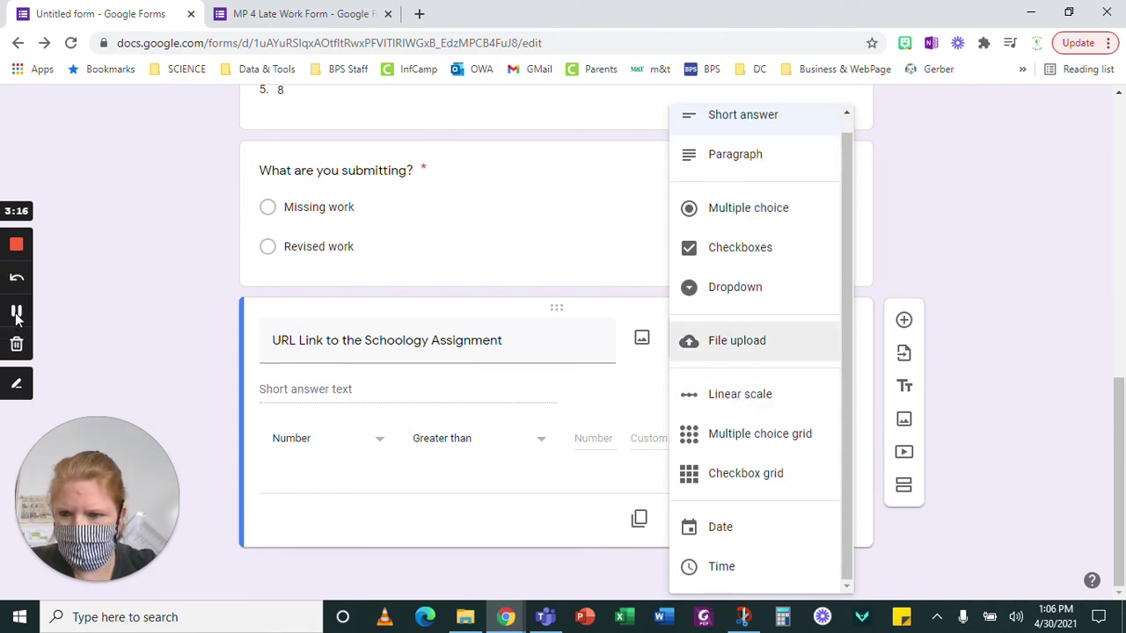
pyautogui.press('Escape')
# Set the Schoology link question's response validation to Text with the URL condition.
pyautogui.click(306, 455)
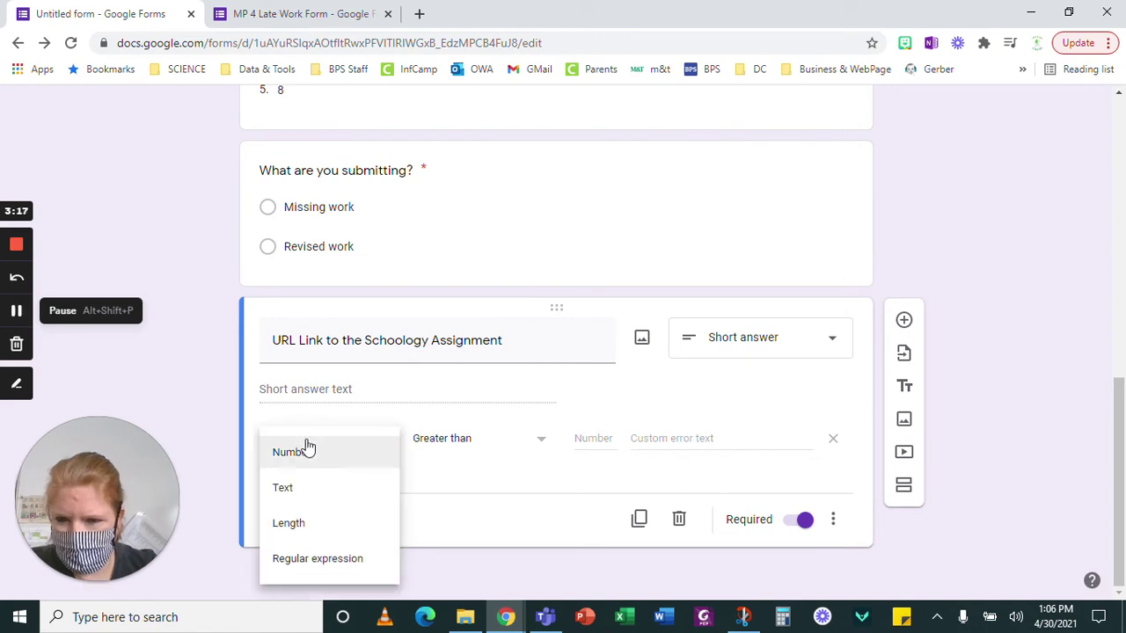
pyautogui.click(288, 490)
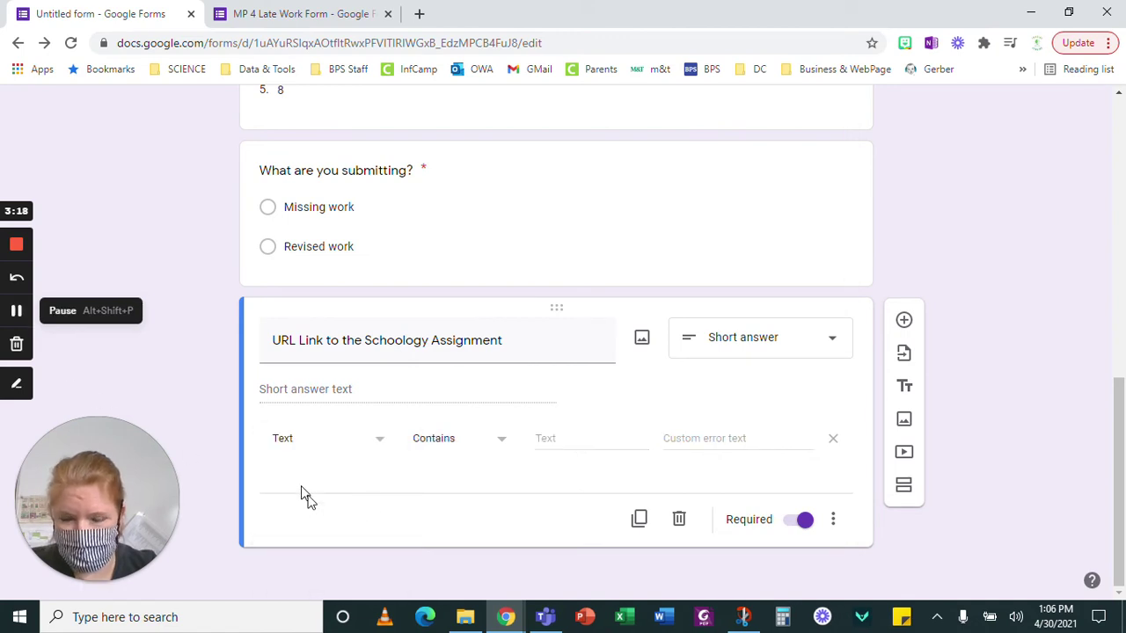
pyautogui.click(433, 443)
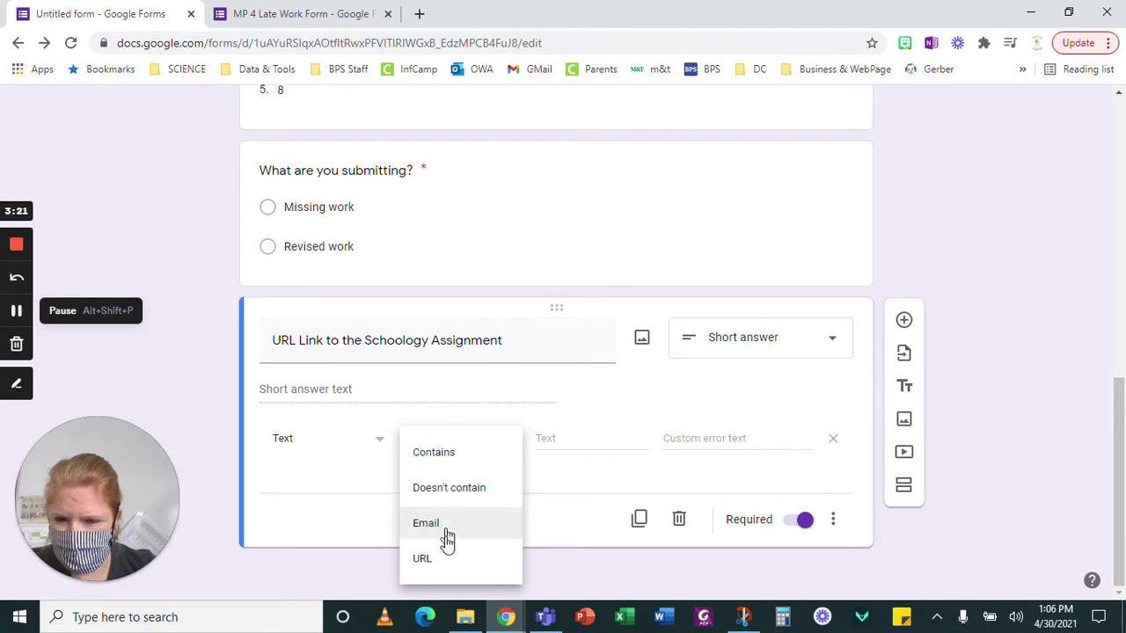
pyautogui.click(437, 561)
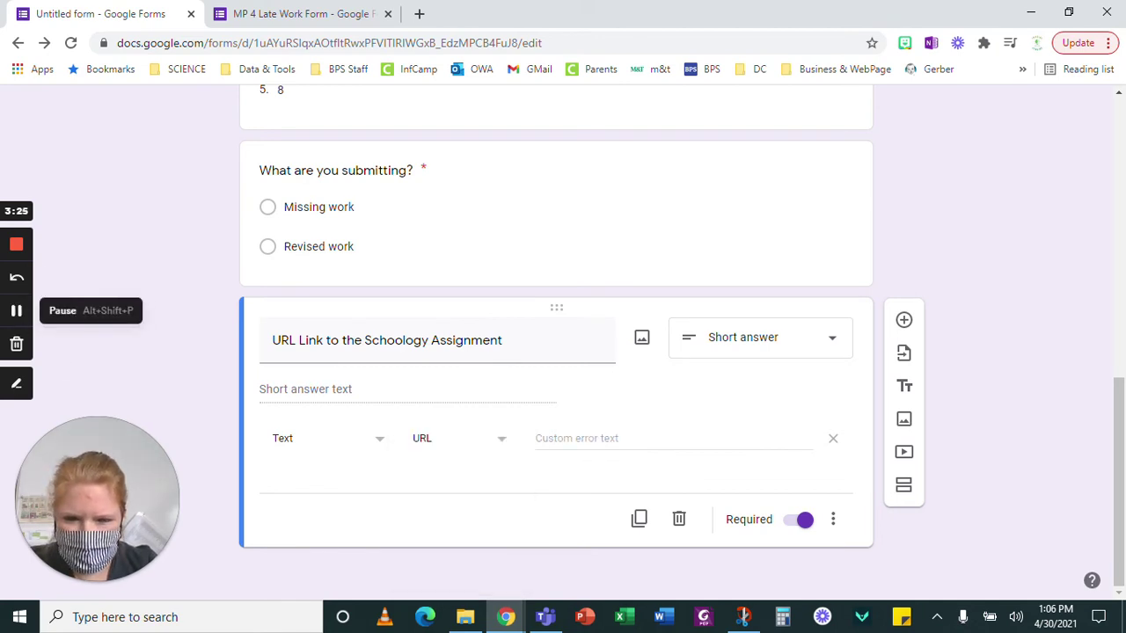
# Set the custom error text of the Schoology link question's validation to "You need to enter the URL!".
pyautogui.click(673, 438)
pyautogui.write('You need to enter')
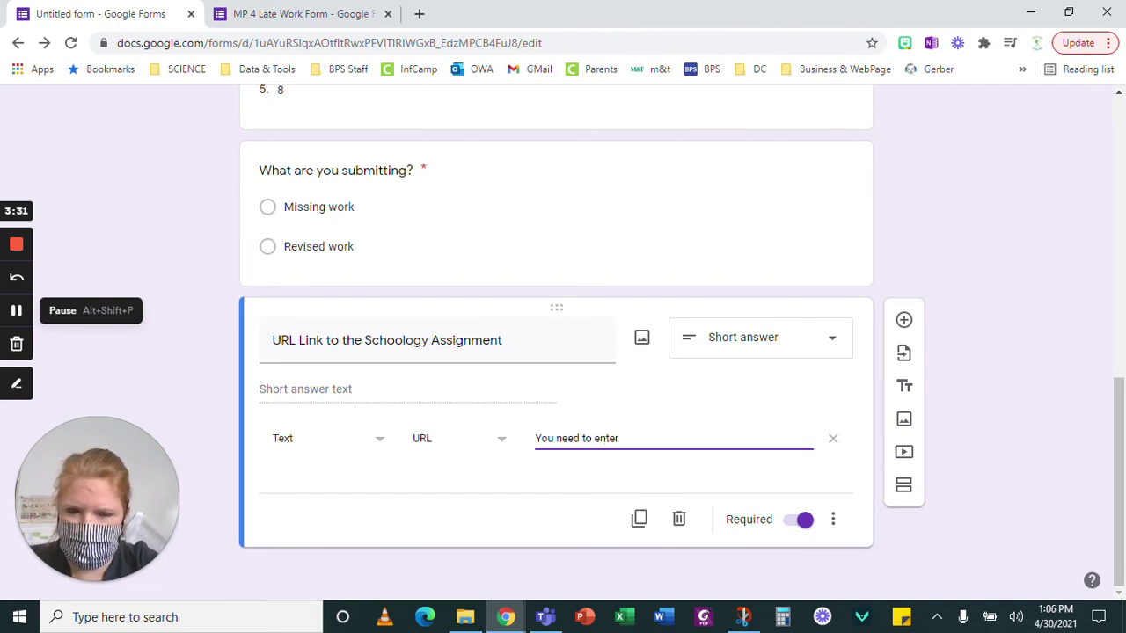
pyautogui.write('RL')
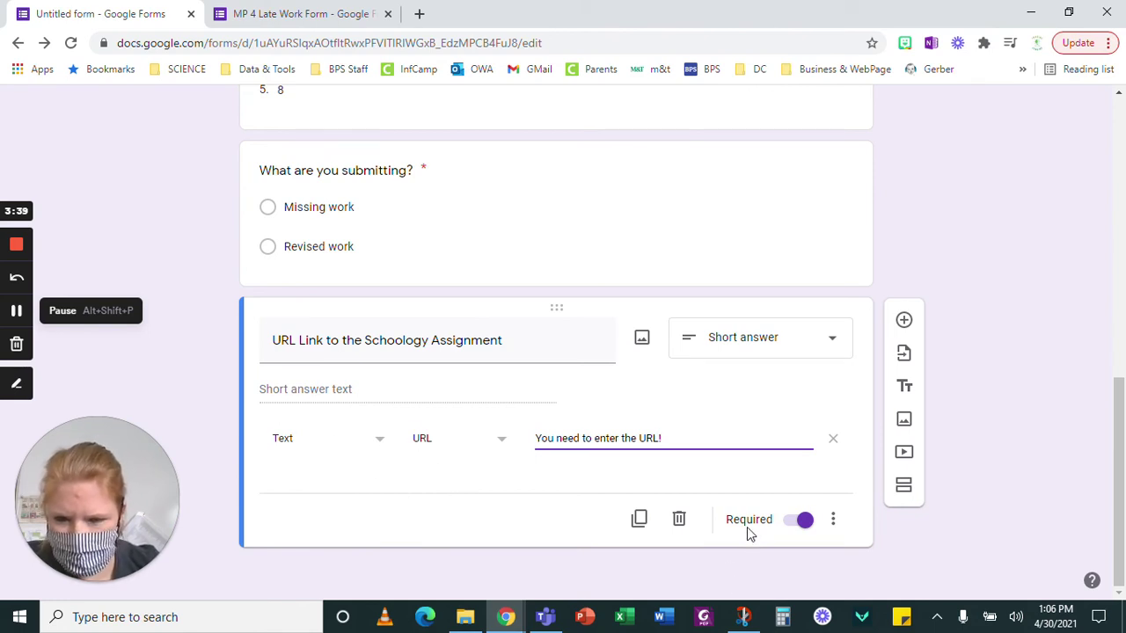
pyautogui.write('!')
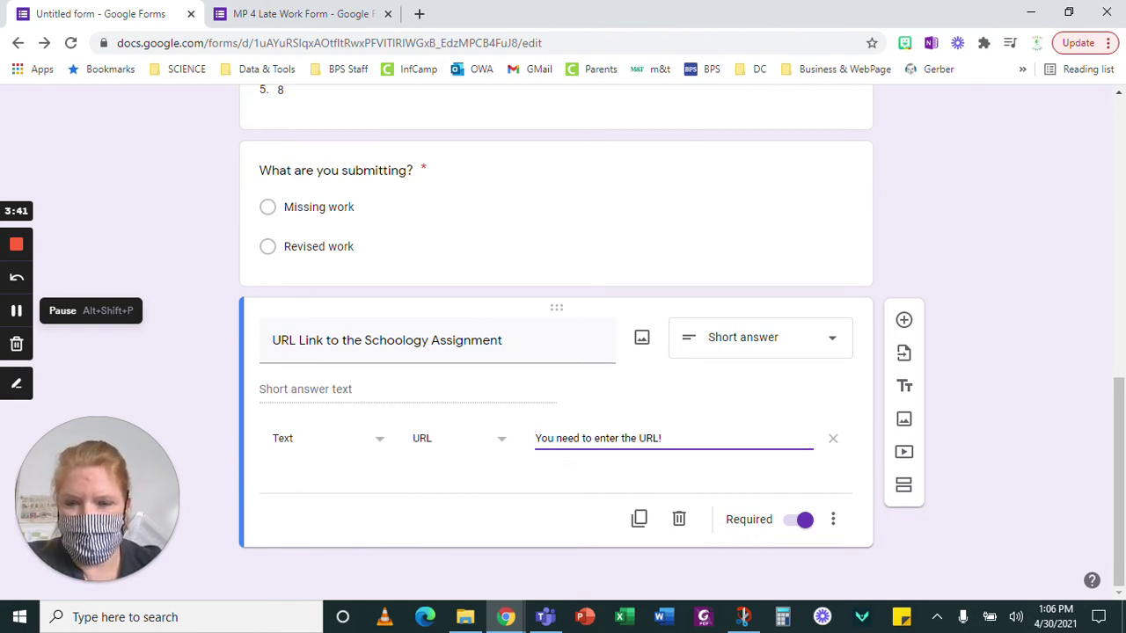
# Switch to the MP 4 Late Work Form and examine its instructional video, Schoology URL question and remaining questions up to the title.
pyautogui.click(264, 18)
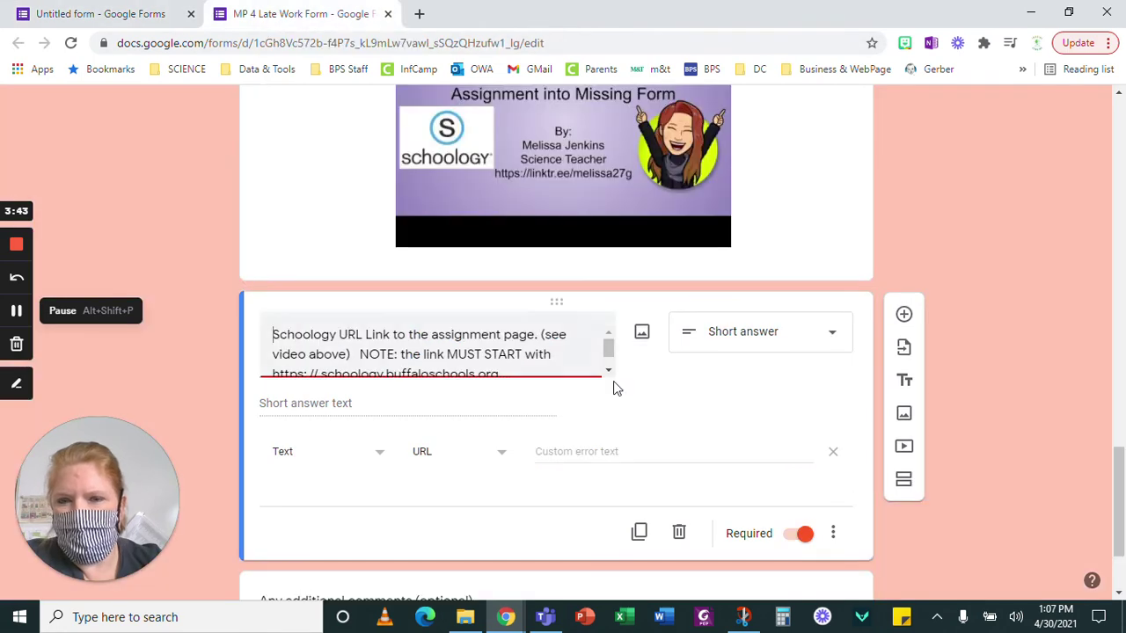
pyautogui.scroll(2, 638, 299)
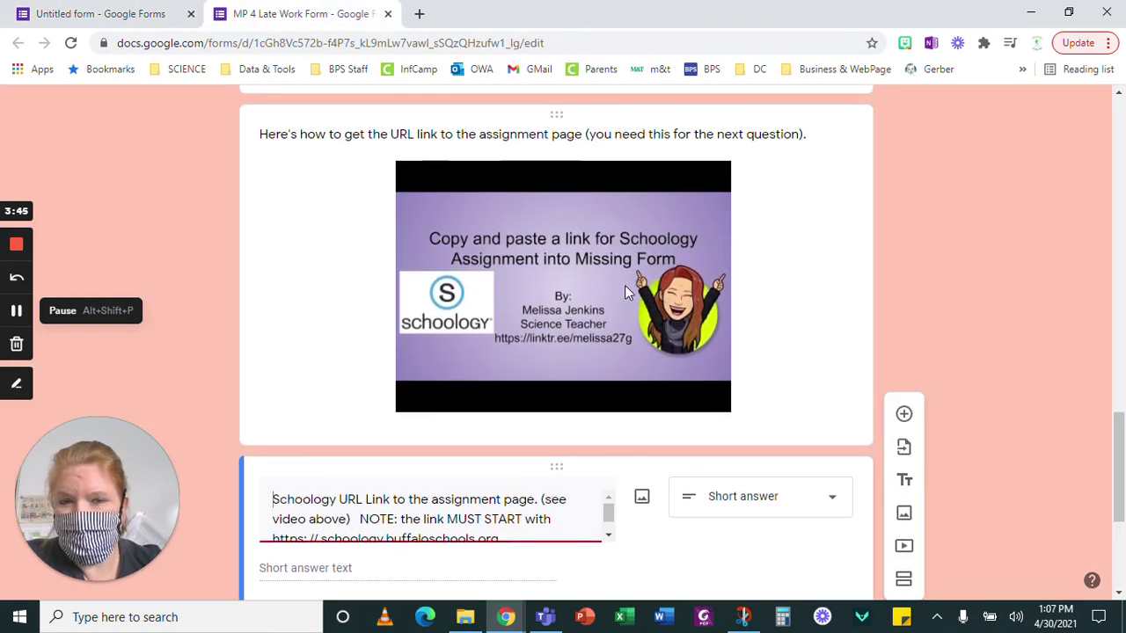
pyautogui.scroll(-1, 682, 303)
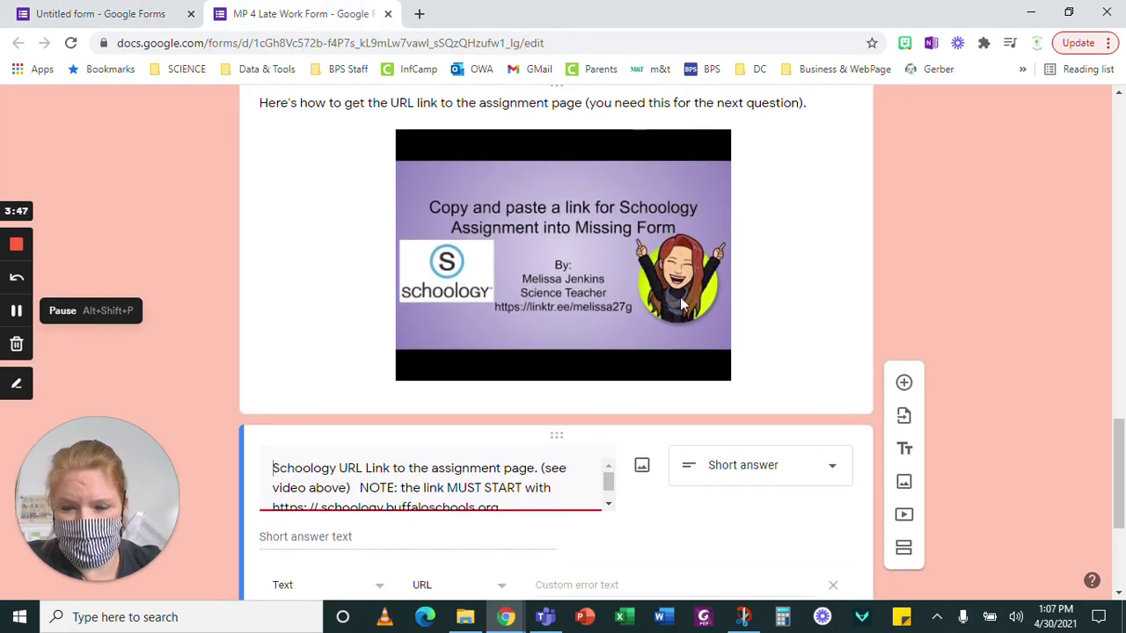
pyautogui.scroll(-3, 682, 303)
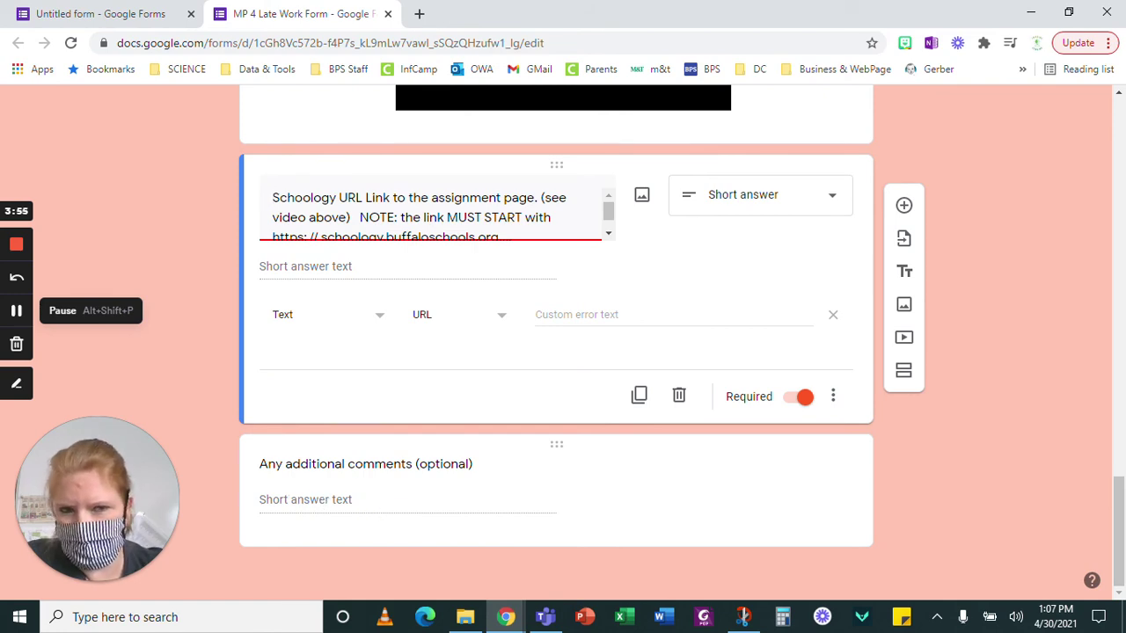
pyautogui.scroll(5, 350, 451)
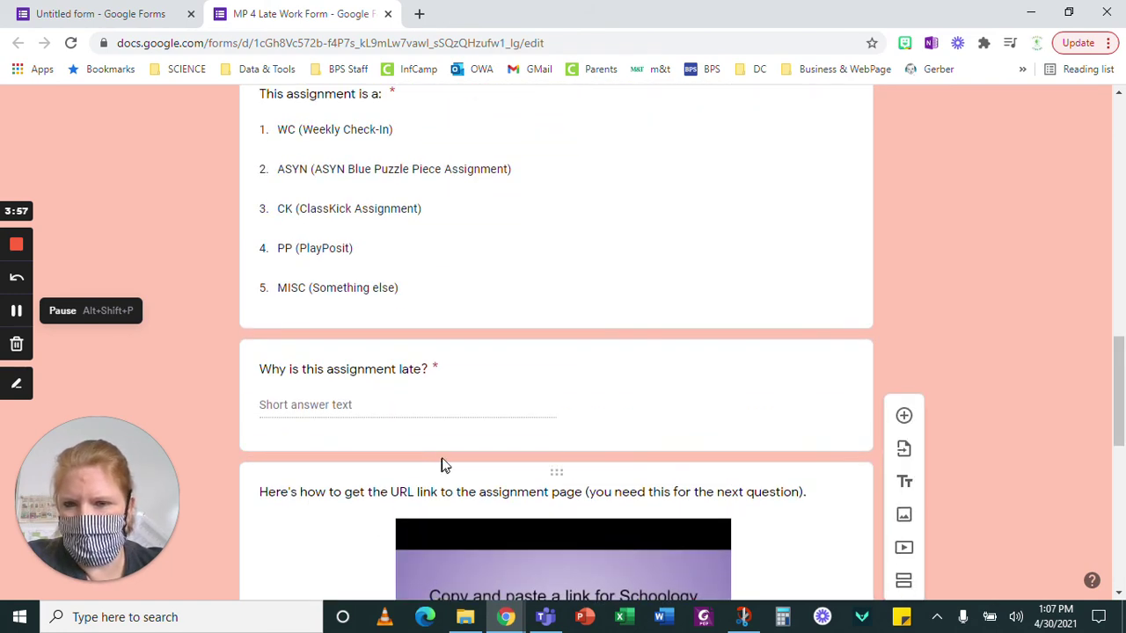
pyautogui.scroll(10, 446, 462)
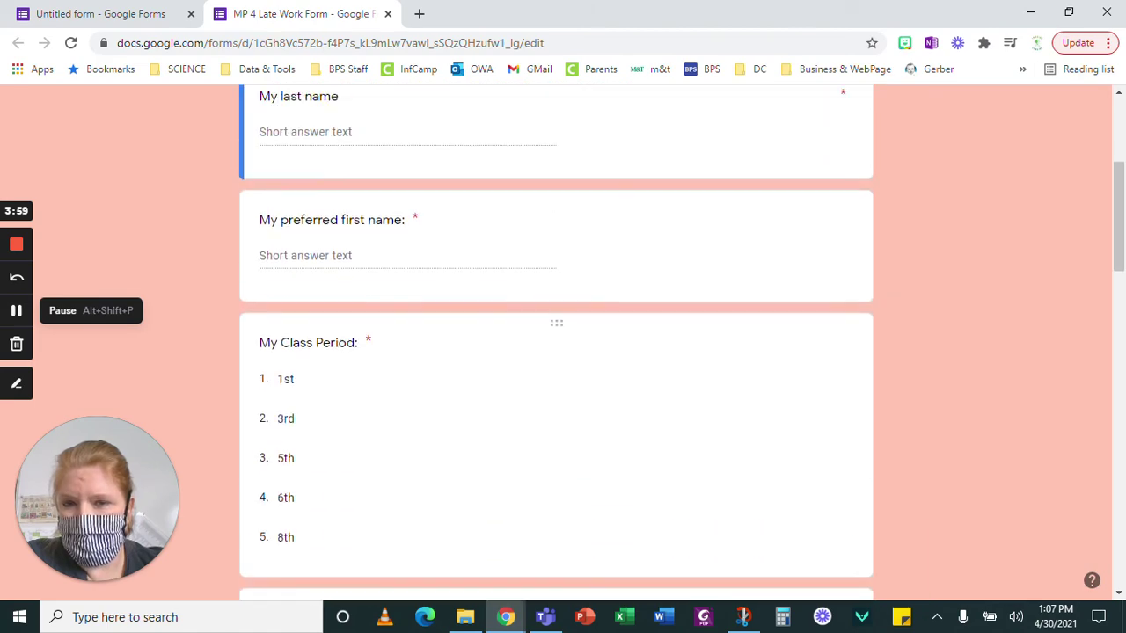
pyautogui.scroll(4, 501, 465)
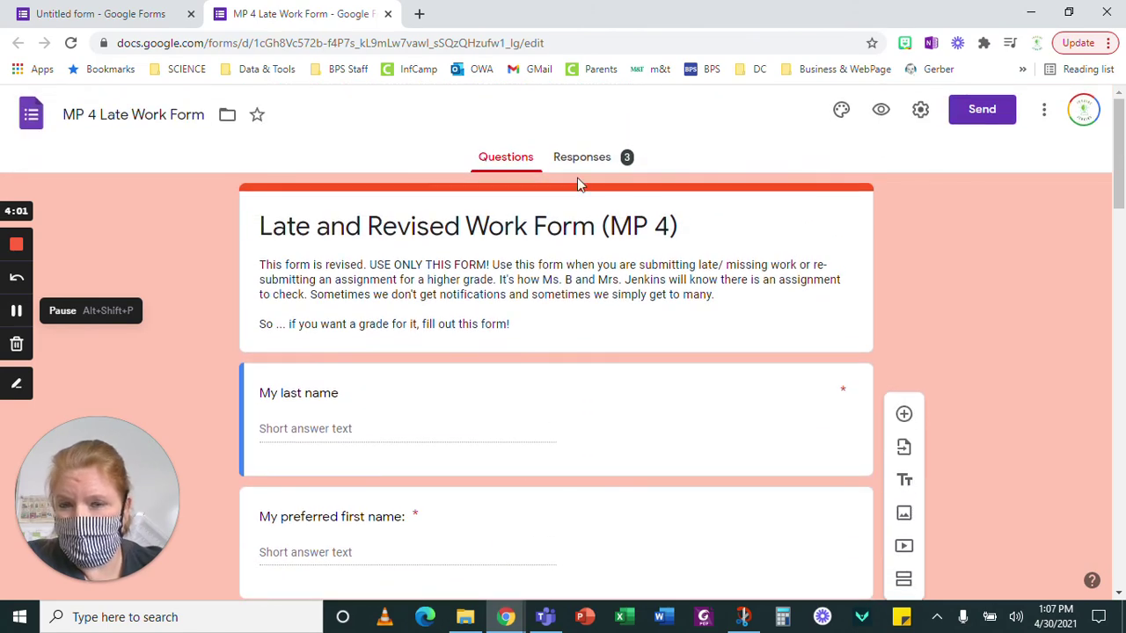
# Switch back to the Missing Work Form and change the "Class Period" question from a dropdown to Short answer.
pyautogui.click(123, 21)
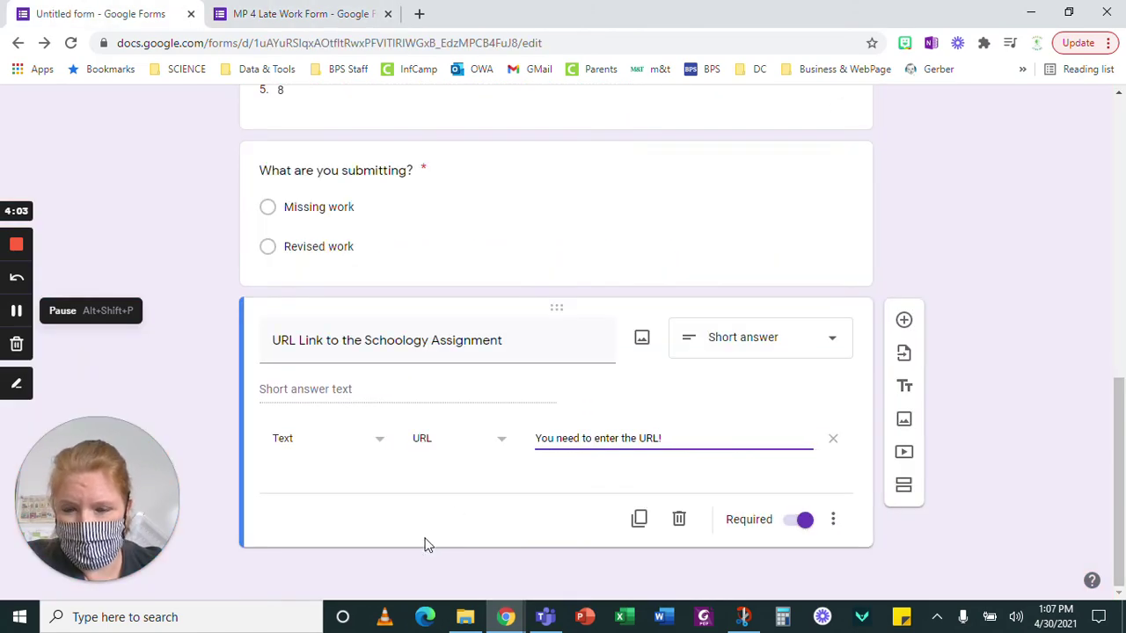
pyautogui.scroll(8, 515, 402)
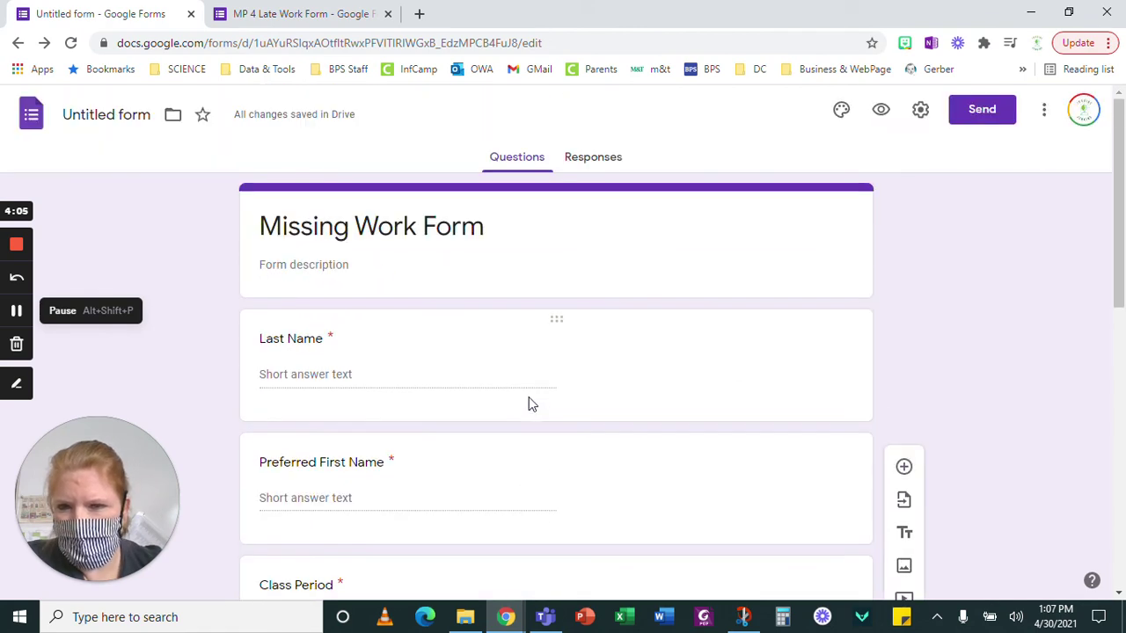
pyautogui.scroll(-3, 530, 402)
pyautogui.scroll(-1, 519, 401)
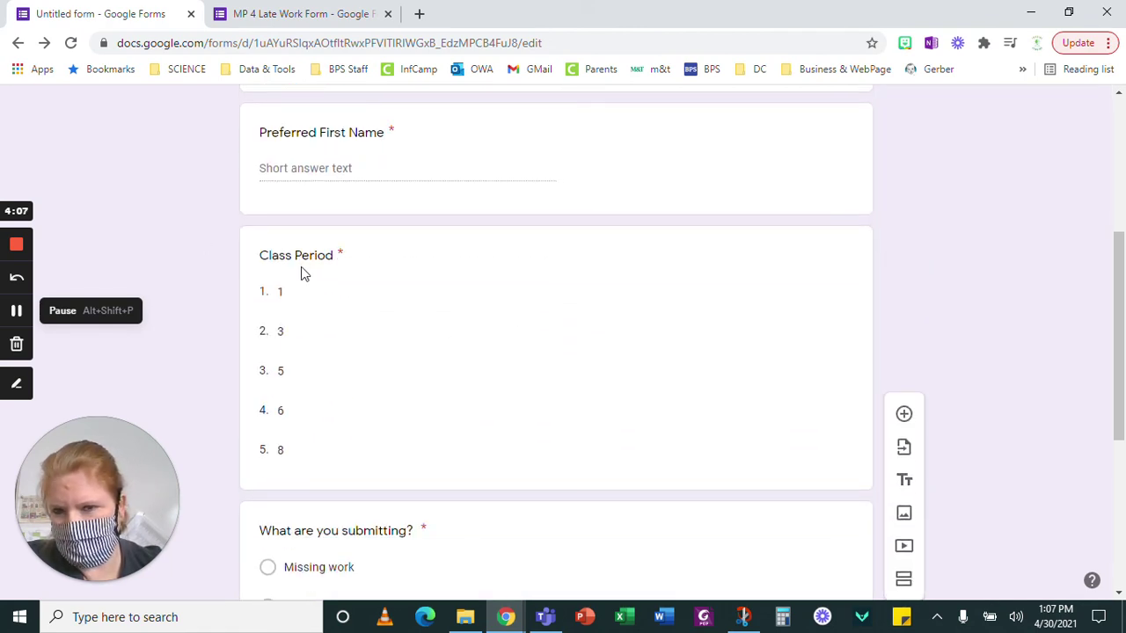
pyautogui.click(368, 259)
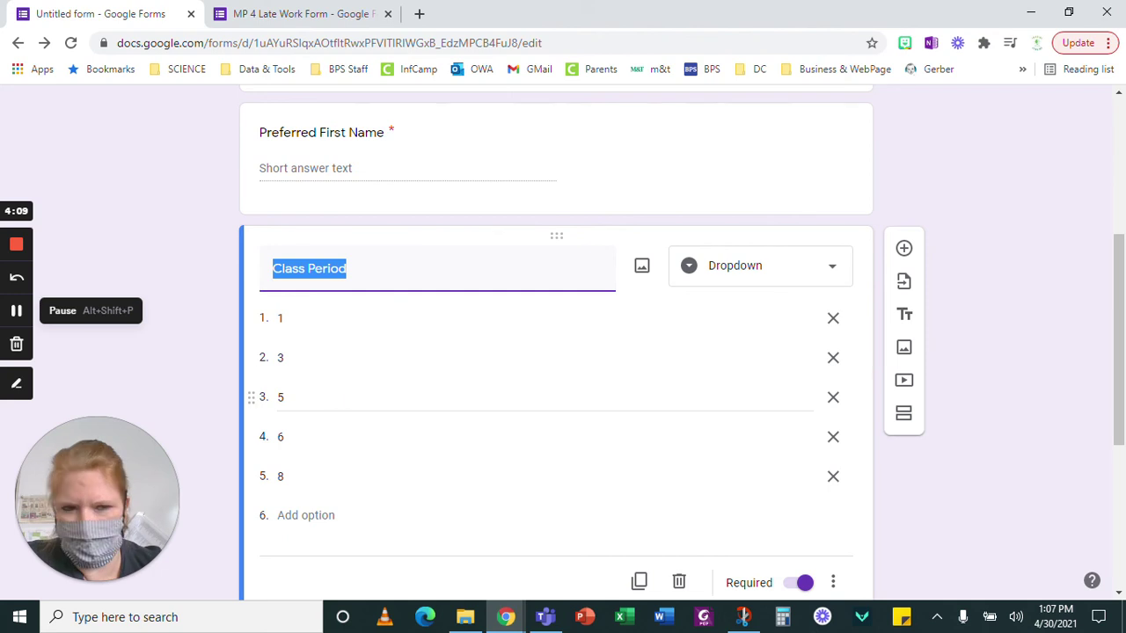
pyautogui.click(807, 276)
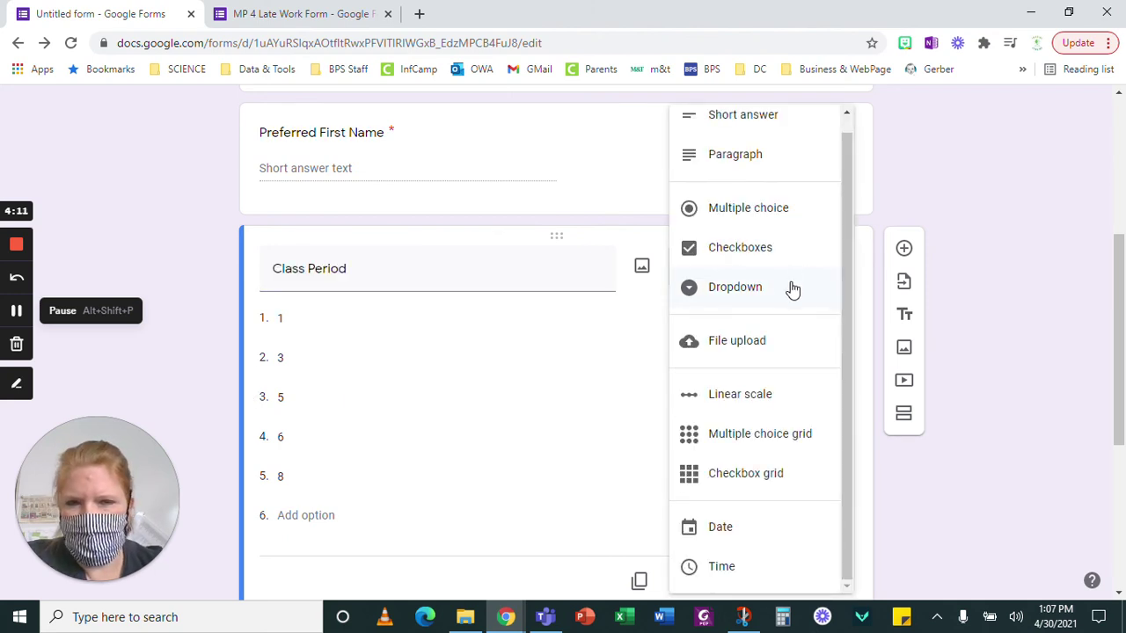
pyautogui.click(729, 125)
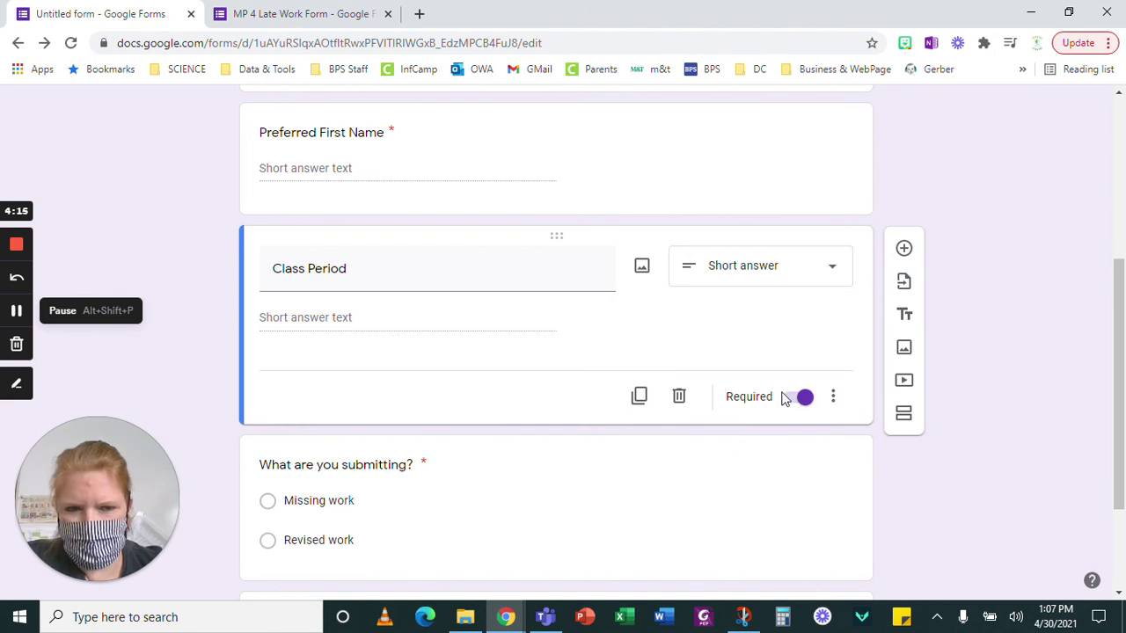
# Add response validation to the "Class Period" question, requiring a Number Between 1 and 8.
pyautogui.click(833, 396)
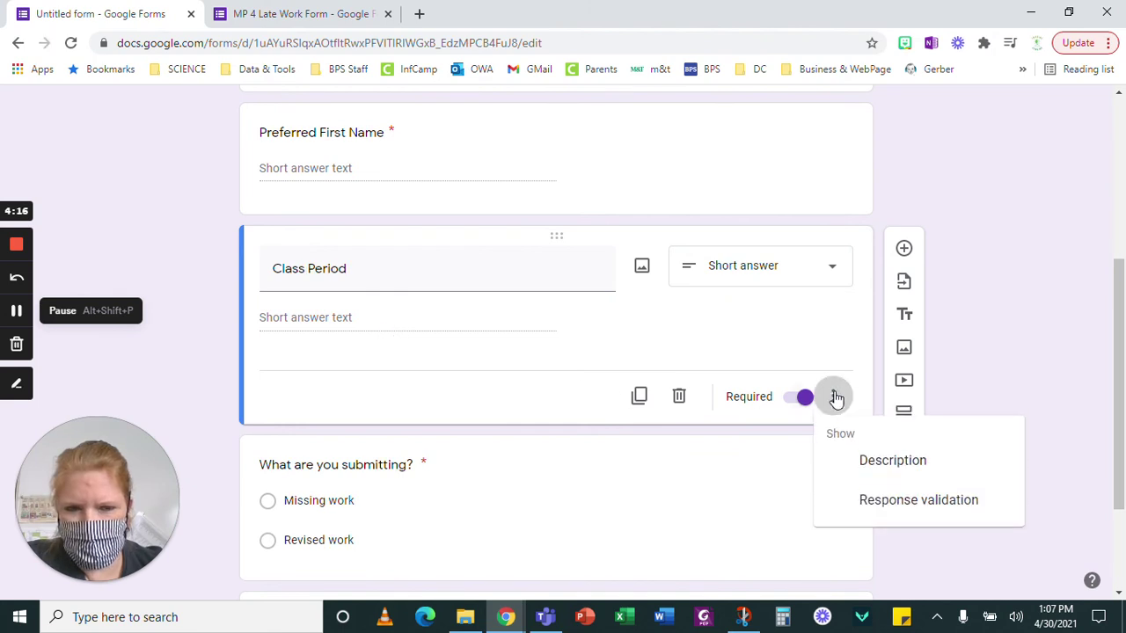
pyautogui.click(882, 513)
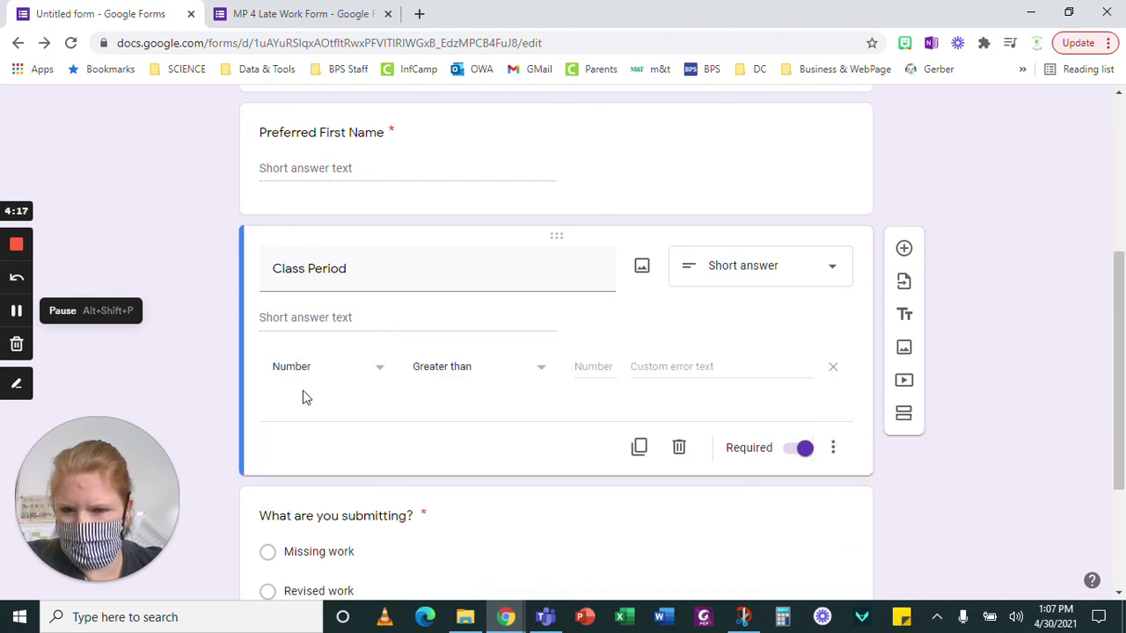
pyautogui.click(422, 370)
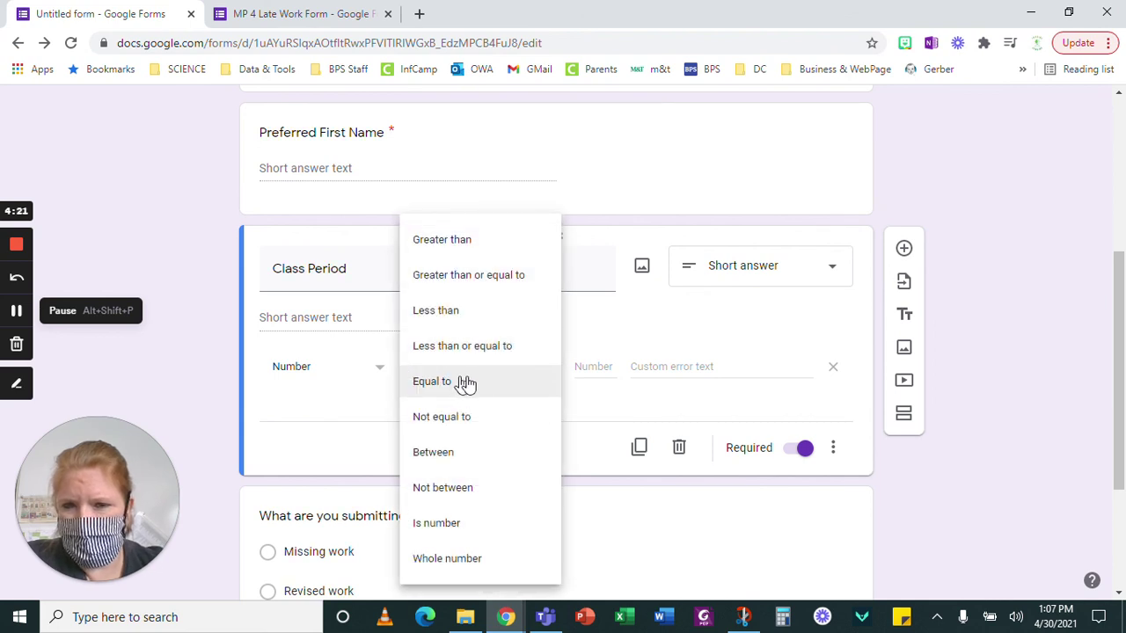
pyautogui.click(469, 451)
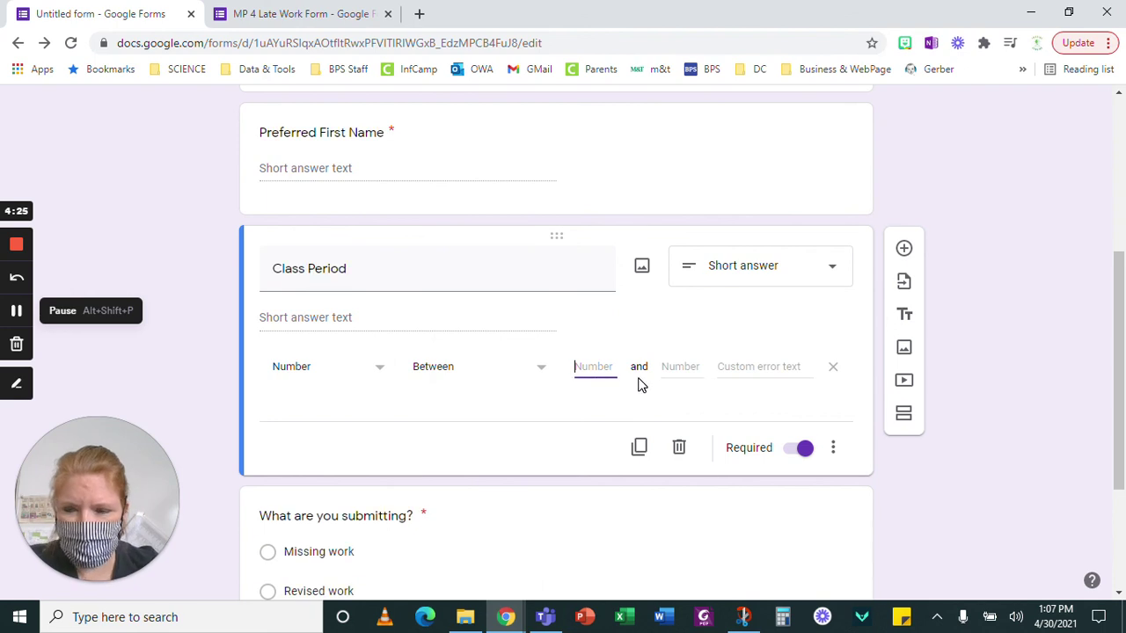
pyautogui.write('1')
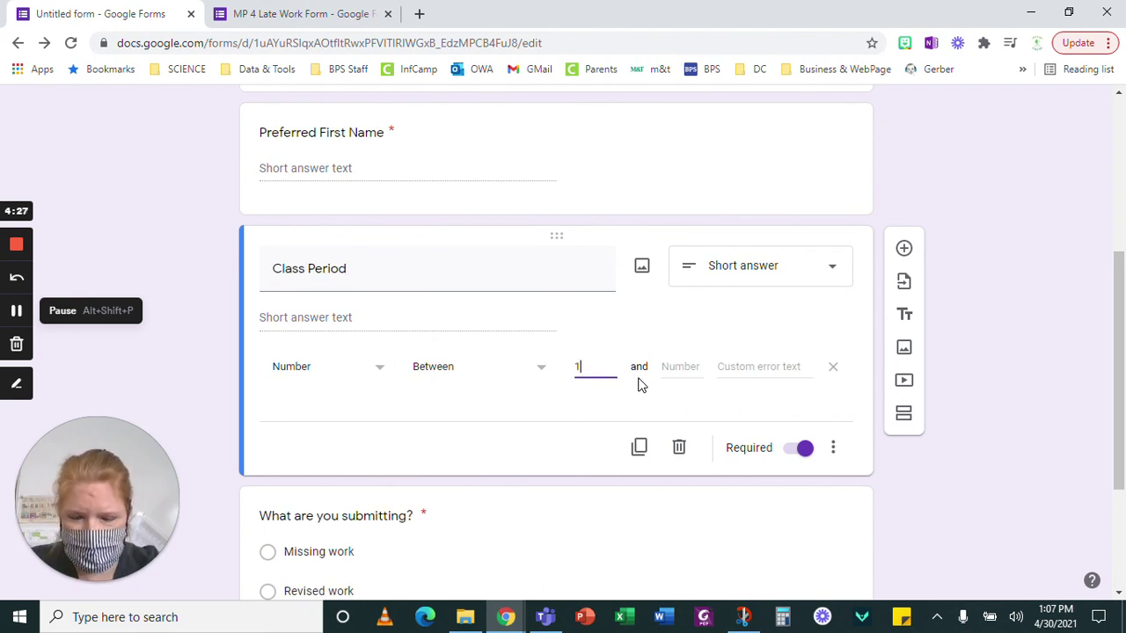
pyautogui.press('Tab')
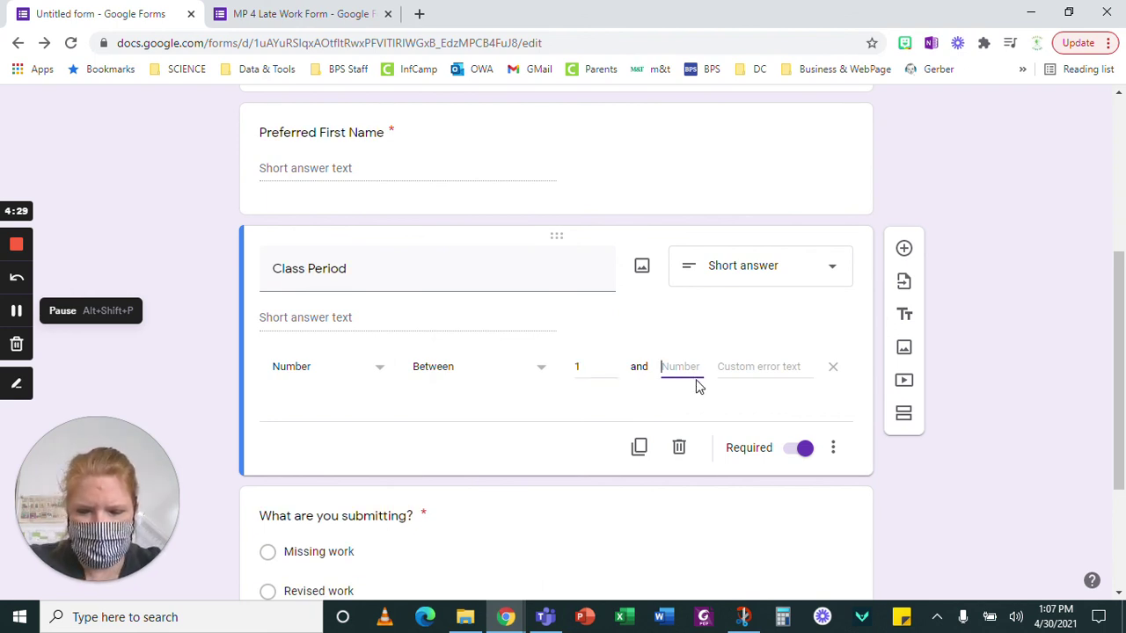
pyautogui.write('8')
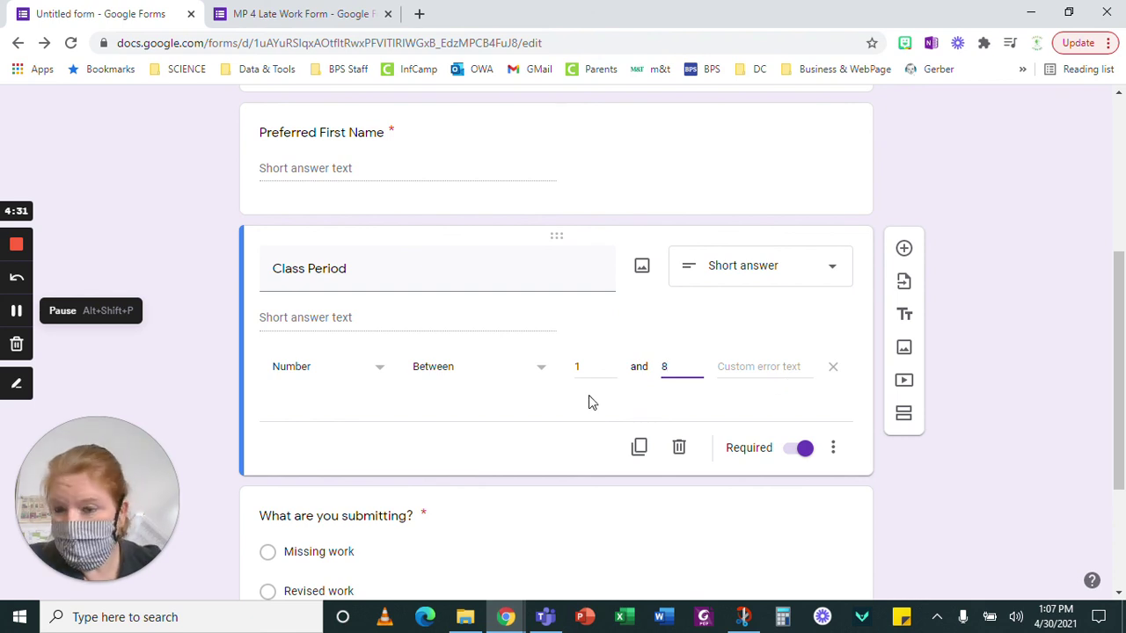